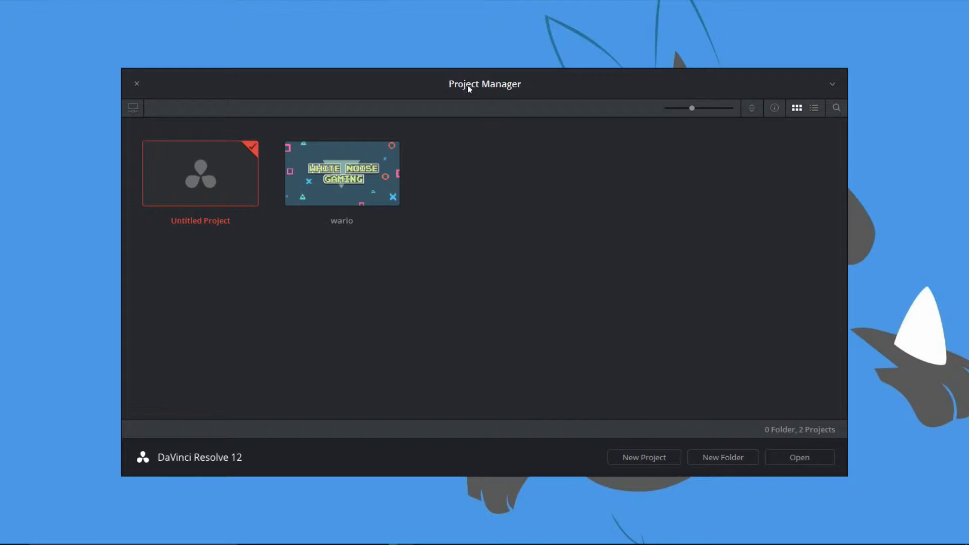
- Load the wario project from the Project Manager's saved projects
{"action": "double_click", "coordinate": [390, 177]}
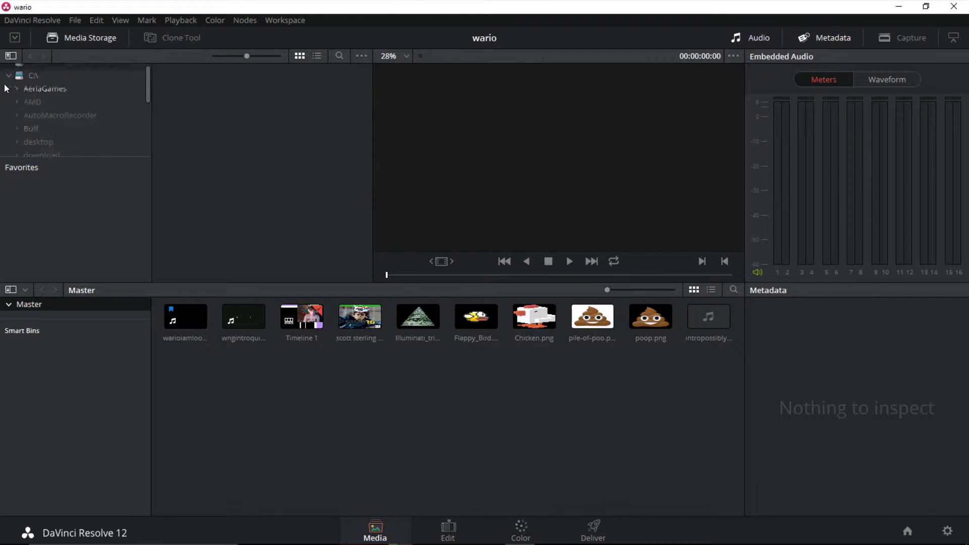
{"action": "scroll", "coordinate": [76, 90], "scroll_direction": "down", "scroll_amount": 2}
{"action": "scroll", "coordinate": [90, 92], "scroll_direction": "down", "scroll_amount": 3}
{"action": "scroll", "coordinate": [53, 107], "scroll_direction": "down", "scroll_amount": 3}
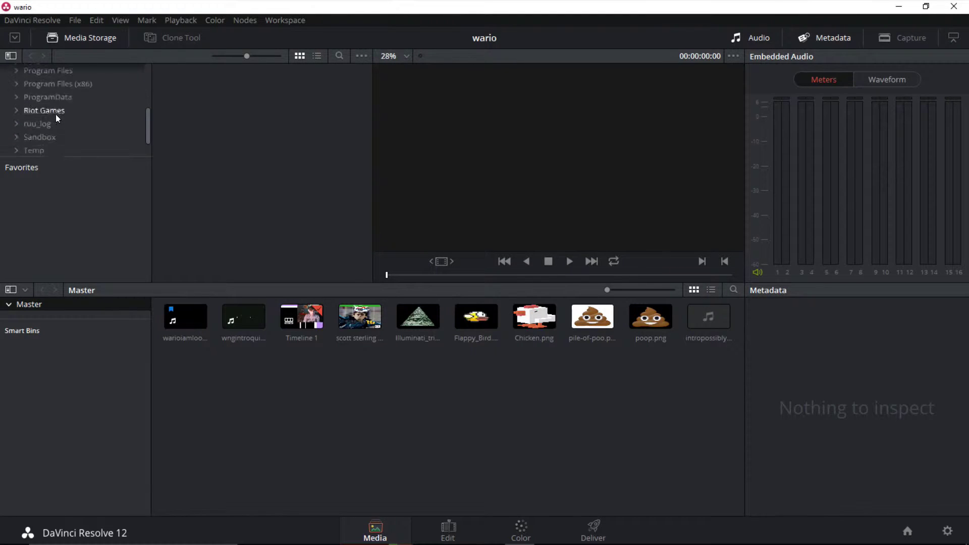
{"action": "scroll", "coordinate": [57, 116], "scroll_direction": "down", "scroll_amount": 3}
{"action": "scroll", "coordinate": [57, 117], "scroll_direction": "up", "scroll_amount": 3}
{"action": "scroll", "coordinate": [55, 116], "scroll_direction": "up", "scroll_amount": 4}
{"action": "scroll", "coordinate": [38, 113], "scroll_direction": "up", "scroll_amount": 3}
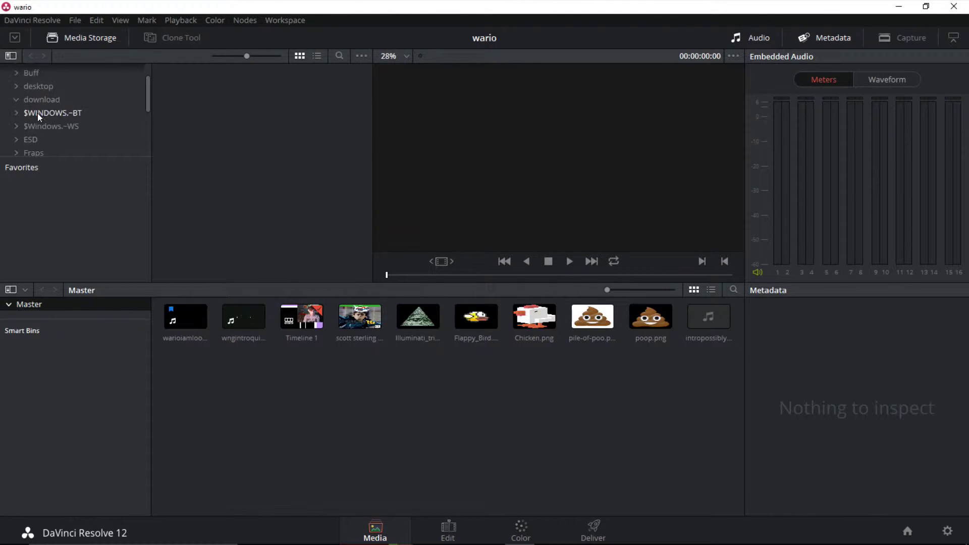
{"action": "scroll", "coordinate": [38, 113], "scroll_direction": "up", "scroll_amount": 3}
{"action": "scroll", "coordinate": [30, 106], "scroll_direction": "up", "scroll_amount": 2}
- Browse media storage from C:\ through Users and the user folder to Videos, then Action!
{"action": "left_click", "coordinate": [9, 84]}
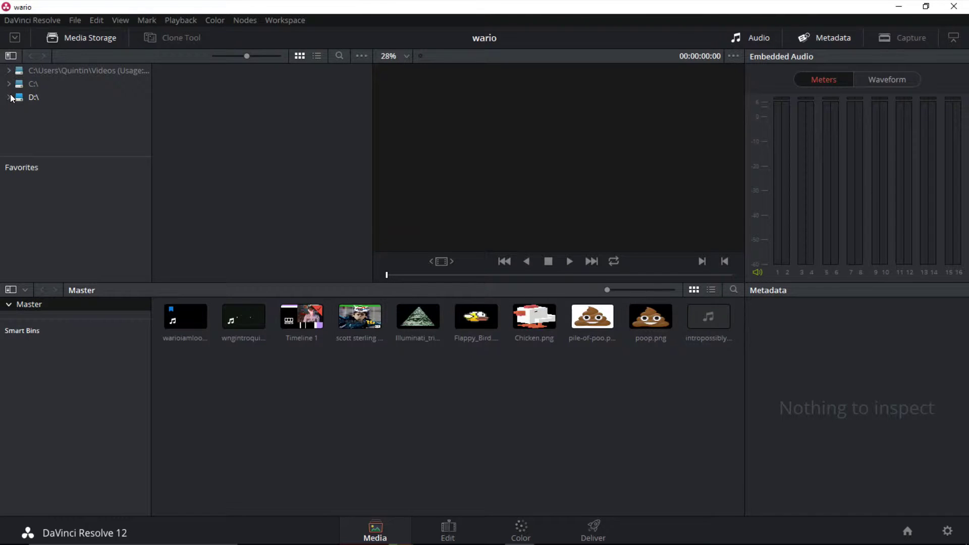
{"action": "left_click", "coordinate": [9, 85]}
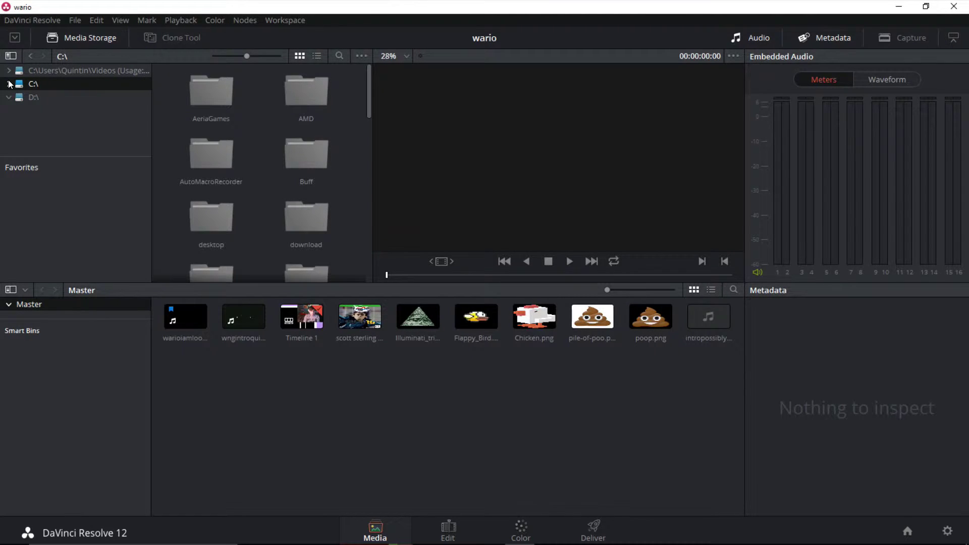
{"action": "scroll", "coordinate": [335, 204], "scroll_direction": "down", "scroll_amount": 3}
{"action": "scroll", "coordinate": [302, 196], "scroll_direction": "down", "scroll_amount": 2}
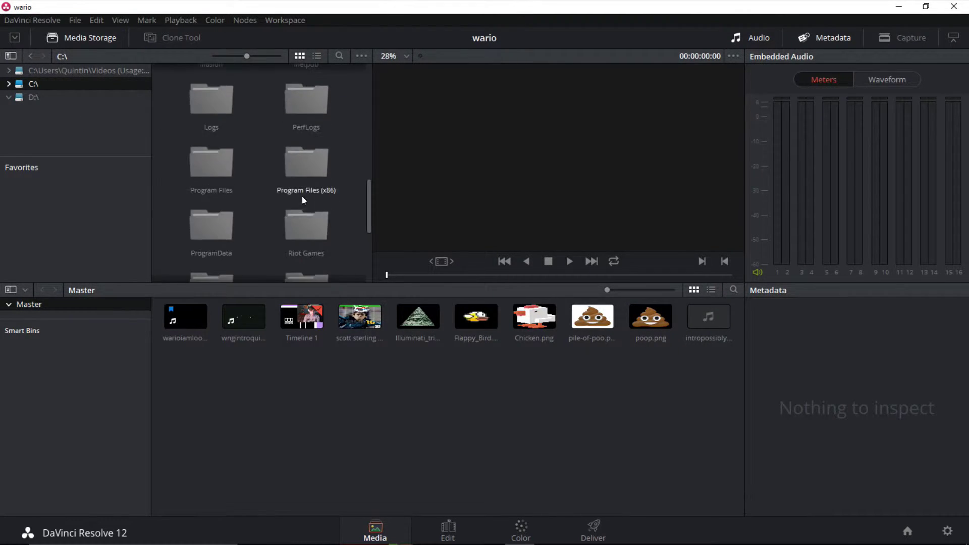
{"action": "scroll", "coordinate": [302, 196], "scroll_direction": "down", "scroll_amount": 2}
{"action": "double_click", "coordinate": [307, 178]}
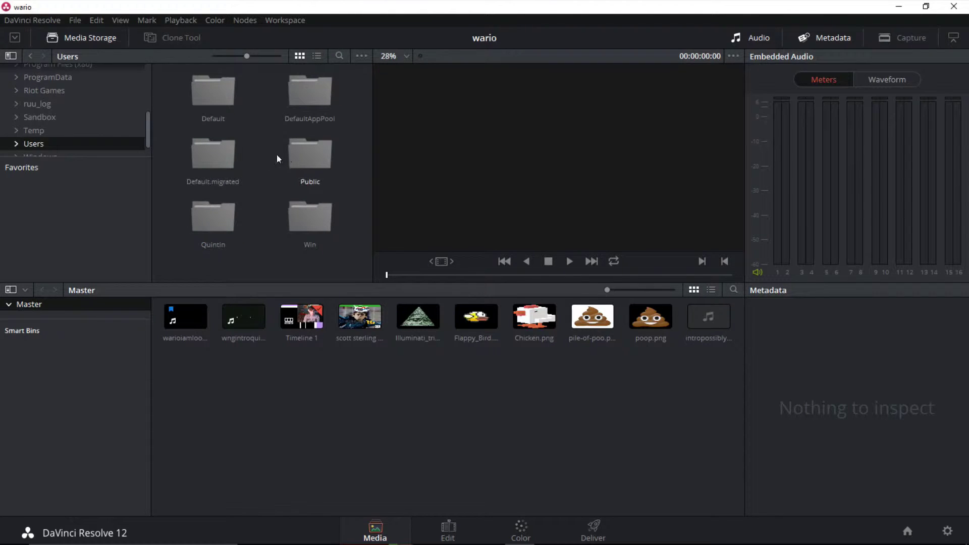
{"action": "double_click", "coordinate": [237, 215]}
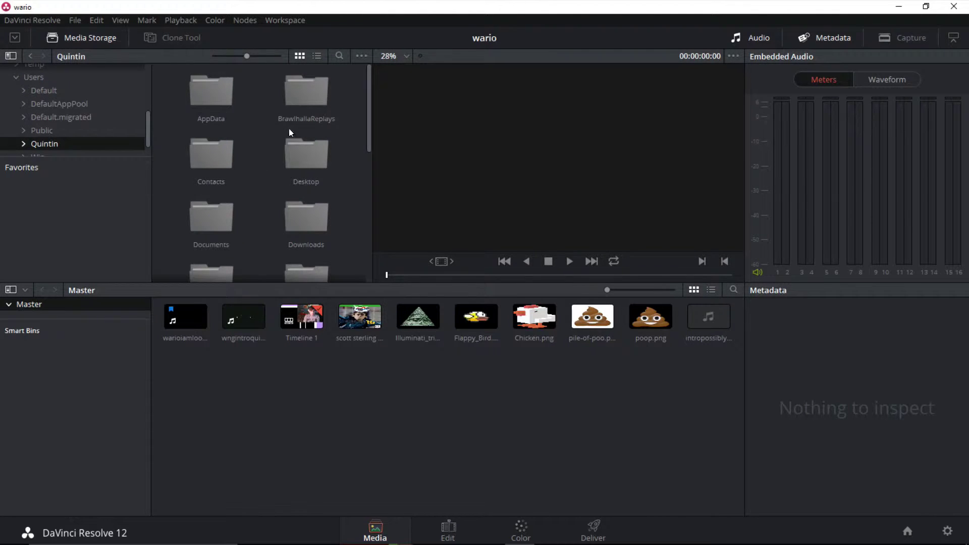
{"action": "scroll", "coordinate": [294, 146], "scroll_direction": "down", "scroll_amount": 1}
{"action": "scroll", "coordinate": [311, 174], "scroll_direction": "down", "scroll_amount": 1}
{"action": "scroll", "coordinate": [309, 181], "scroll_direction": "down", "scroll_amount": 2}
{"action": "scroll", "coordinate": [271, 199], "scroll_direction": "down", "scroll_amount": 1}
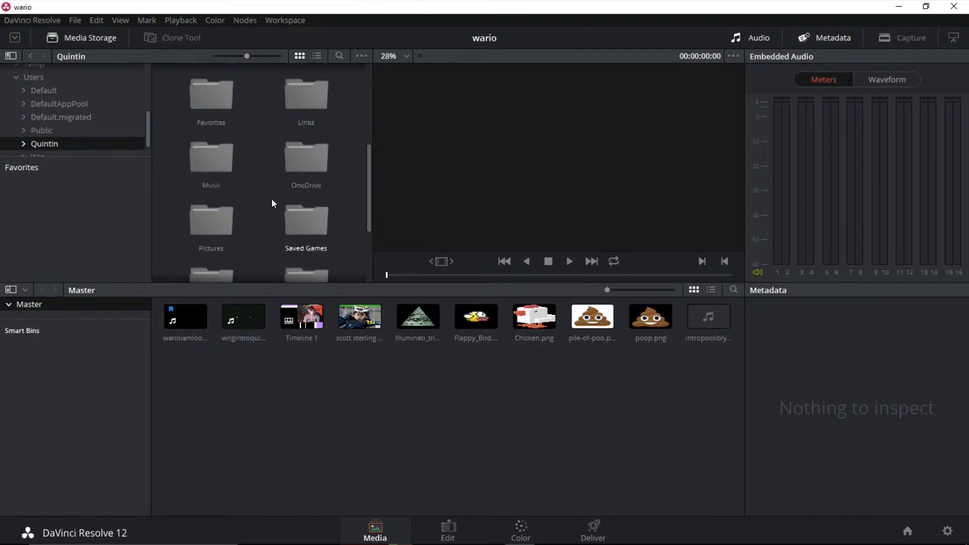
{"action": "scroll", "coordinate": [271, 200], "scroll_direction": "down", "scroll_amount": 2}
{"action": "scroll", "coordinate": [253, 200], "scroll_direction": "up", "scroll_amount": 1}
{"action": "scroll", "coordinate": [282, 186], "scroll_direction": "up", "scroll_amount": 1}
{"action": "scroll", "coordinate": [284, 184], "scroll_direction": "down", "scroll_amount": 1}
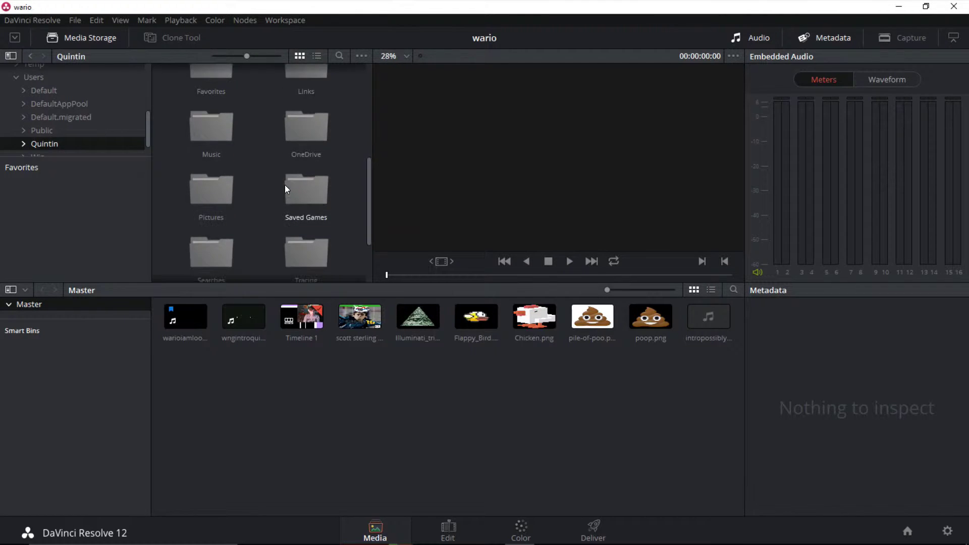
{"action": "scroll", "coordinate": [285, 185], "scroll_direction": "down", "scroll_amount": 1}
{"action": "scroll", "coordinate": [284, 185], "scroll_direction": "up", "scroll_amount": 1}
{"action": "scroll", "coordinate": [285, 184], "scroll_direction": "down", "scroll_amount": 2}
{"action": "double_click", "coordinate": [237, 221]}
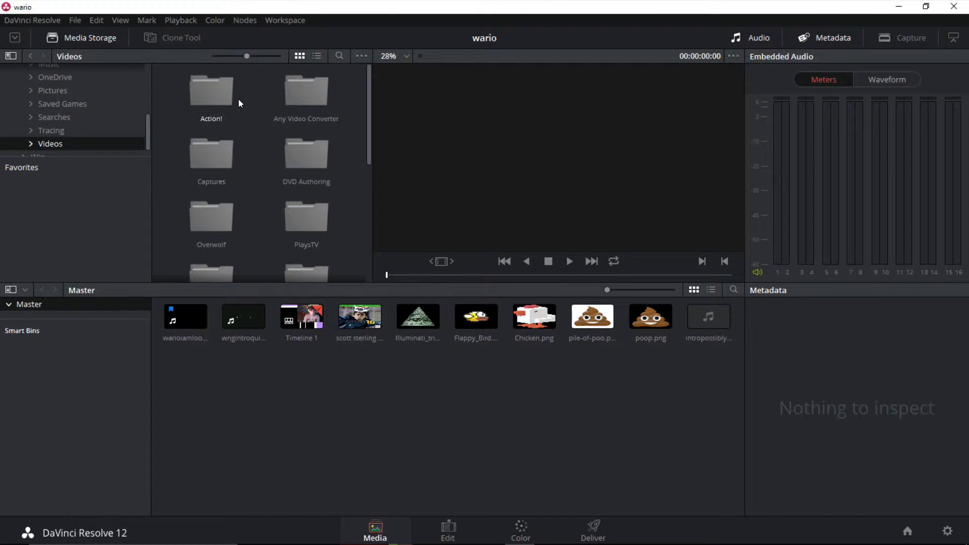
{"action": "double_click", "coordinate": [238, 99]}
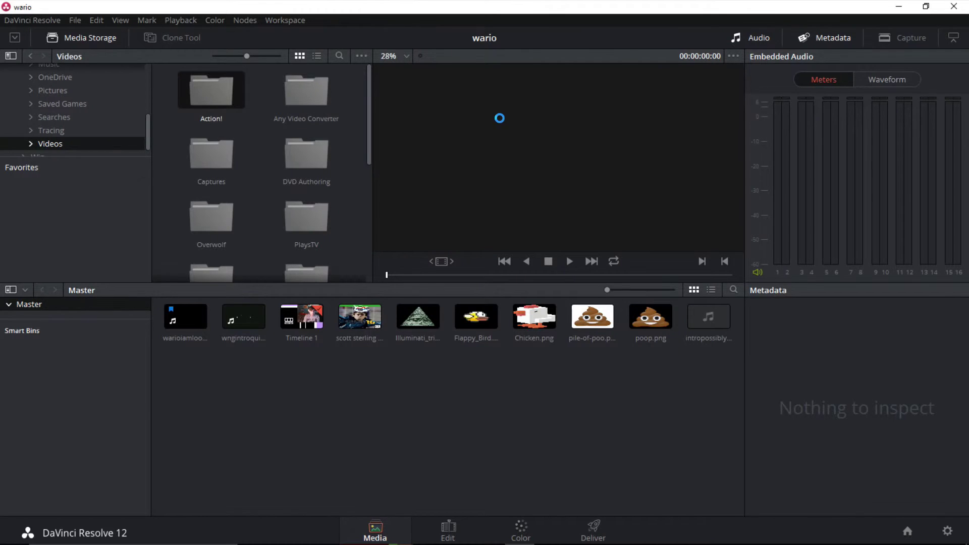
- Preview a DOOM clip, then add the Injustice 4-29-2015 recording to the Master media pool
{"action": "left_click", "coordinate": [570, 262]}
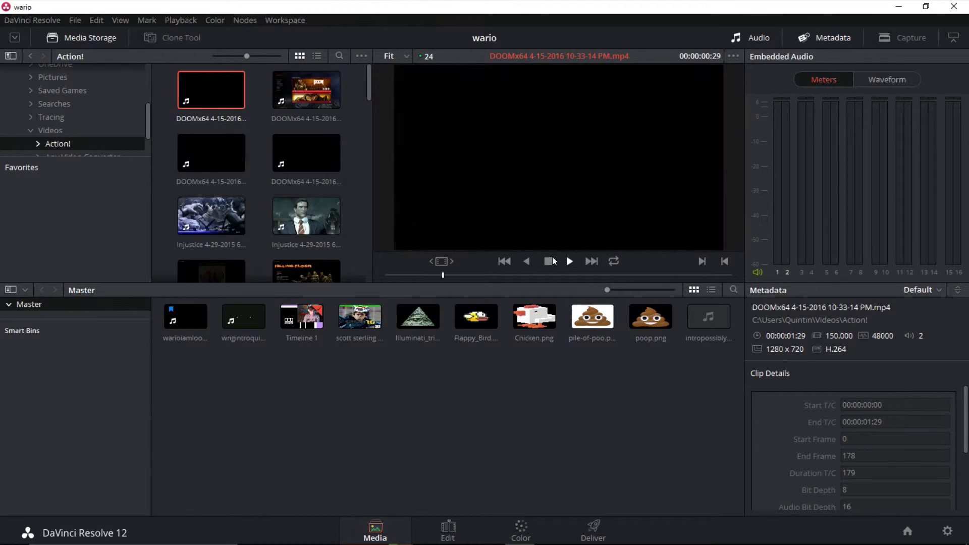
{"action": "scroll", "coordinate": [281, 211], "scroll_direction": "down", "scroll_amount": 3}
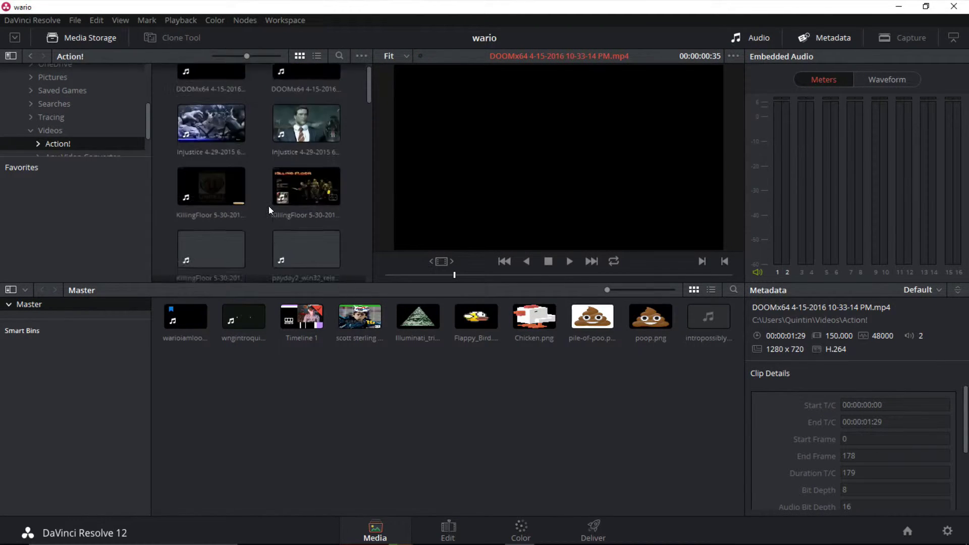
{"action": "scroll", "coordinate": [269, 206], "scroll_direction": "up", "scroll_amount": 2}
{"action": "scroll", "coordinate": [277, 191], "scroll_direction": "up", "scroll_amount": 1}
{"action": "left_click", "coordinate": [212, 219]}
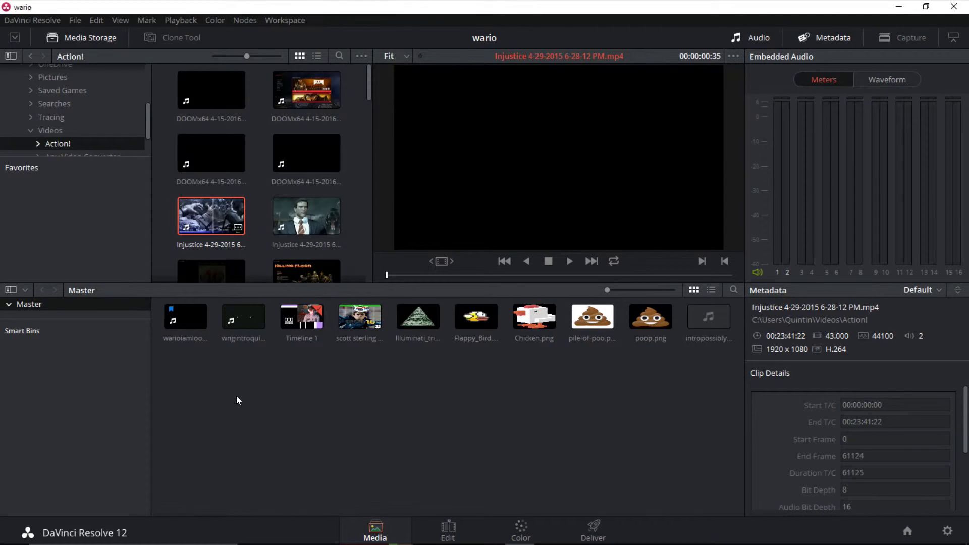
{"action": "left_click_drag", "start_coordinate": [236, 396], "coordinate": [210, 376]}
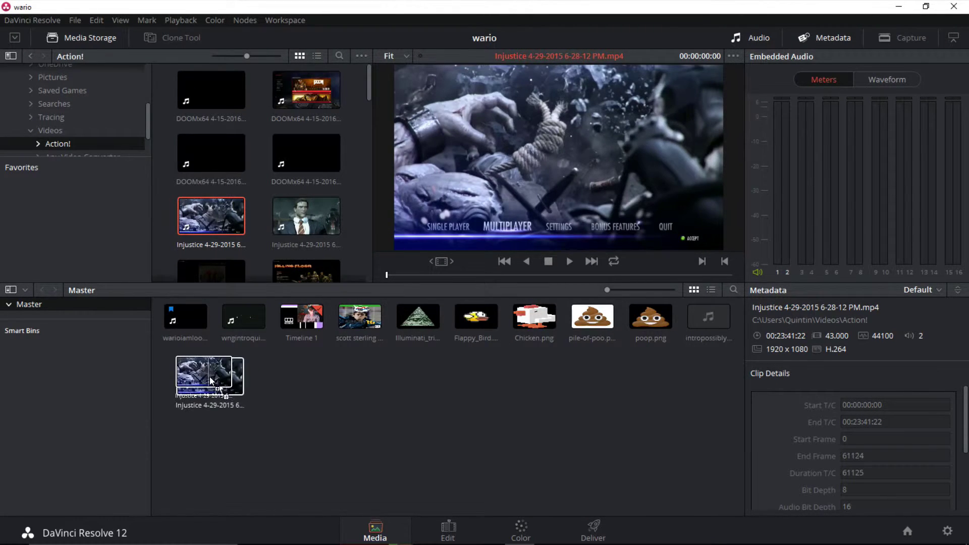
{"action": "left_click_drag", "start_coordinate": [210, 376], "coordinate": [211, 361]}
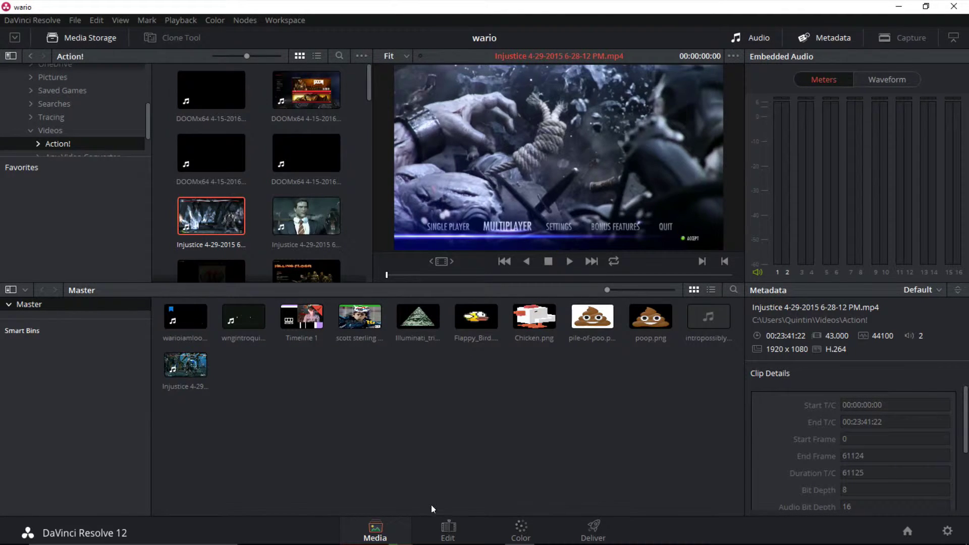
{"action": "left_click", "coordinate": [447, 530]}
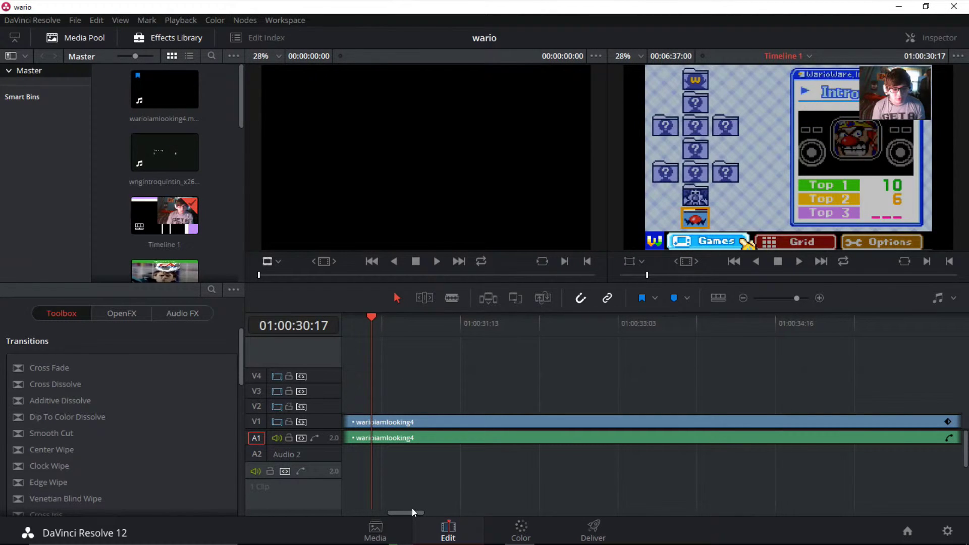
{"action": "mouse_move", "coordinate": [418, 511]}
{"action": "left_mouse_down"}
{"action": "mouse_move", "coordinate": [660, 482]}
{"action": "mouse_move", "coordinate": [424, 491]}
{"action": "left_mouse_up"}
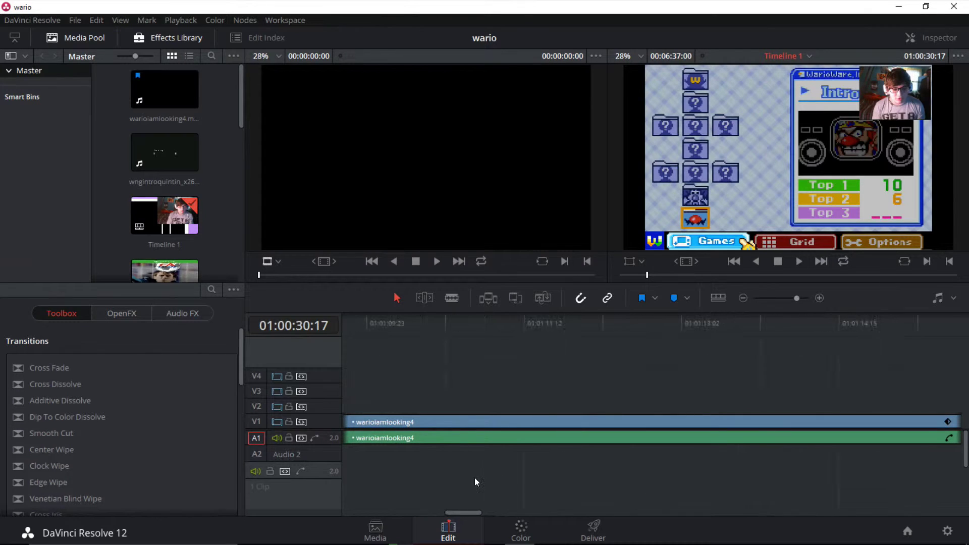
{"action": "left_click_drag", "start_coordinate": [423, 491], "coordinate": [434, 516]}
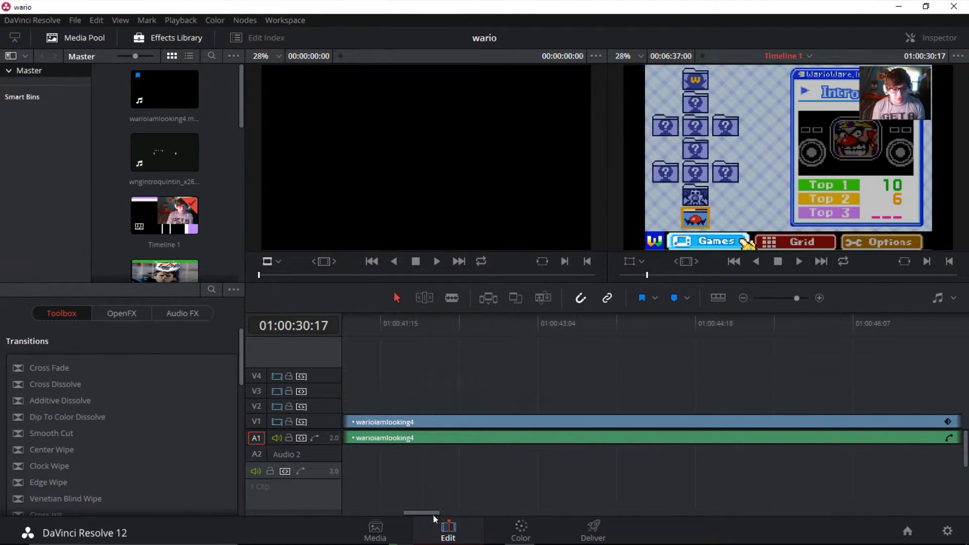
{"action": "scroll", "coordinate": [167, 190], "scroll_direction": "down", "scroll_amount": 2}
{"action": "scroll", "coordinate": [168, 190], "scroll_direction": "down", "scroll_amount": 1}
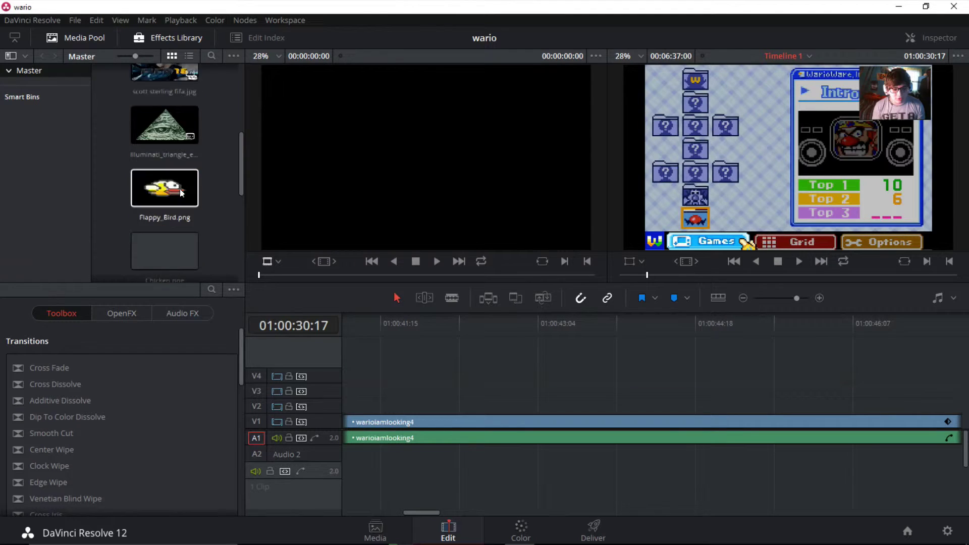
{"action": "scroll", "coordinate": [161, 143], "scroll_direction": "up", "scroll_amount": 1}
{"action": "scroll", "coordinate": [165, 204], "scroll_direction": "up", "scroll_amount": 1}
- Put Illuminati_triangle_eye on track V4, trim it shorter, and return the playhead to 01:00:46:01
{"action": "left_click_drag", "start_coordinate": [165, 204], "coordinate": [534, 374]}
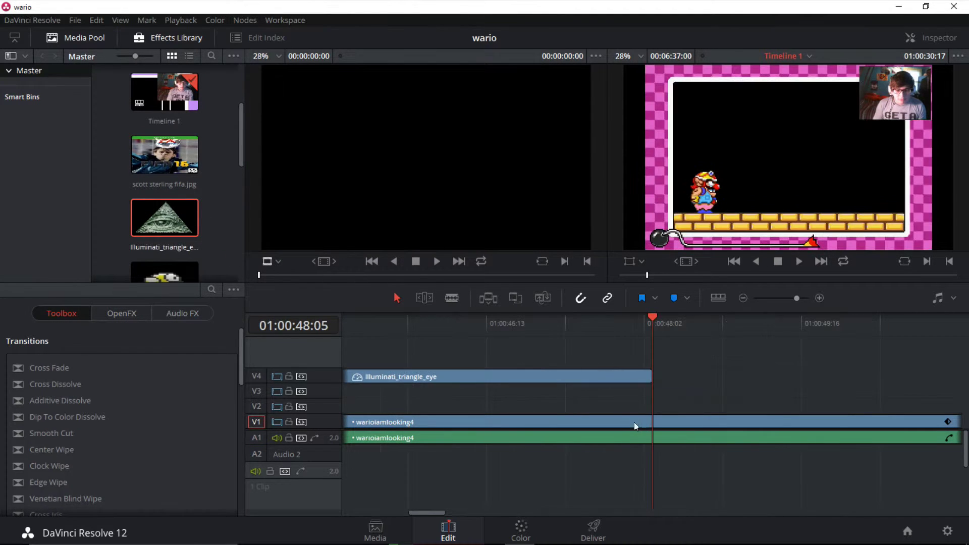
{"action": "left_click_drag", "start_coordinate": [643, 372], "coordinate": [500, 371]}
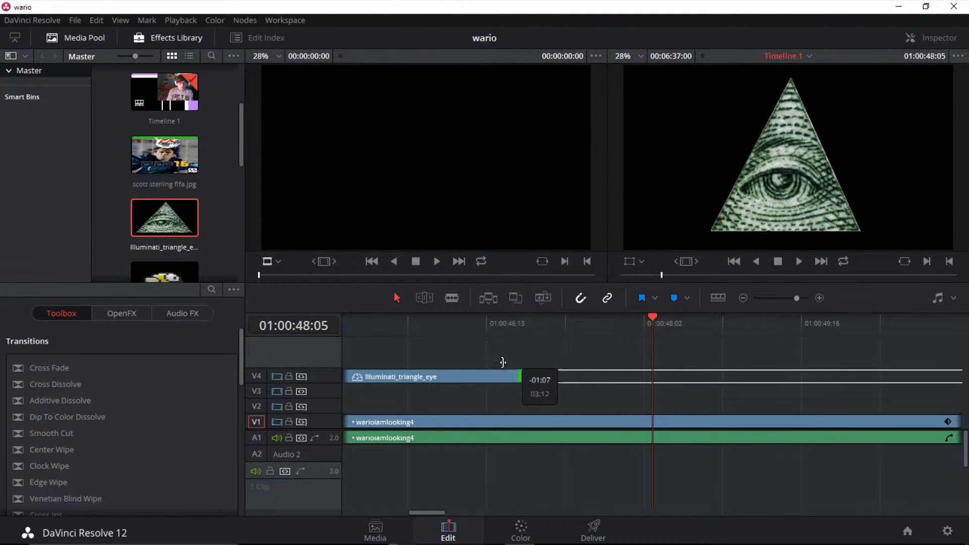
{"action": "left_click", "coordinate": [433, 332]}
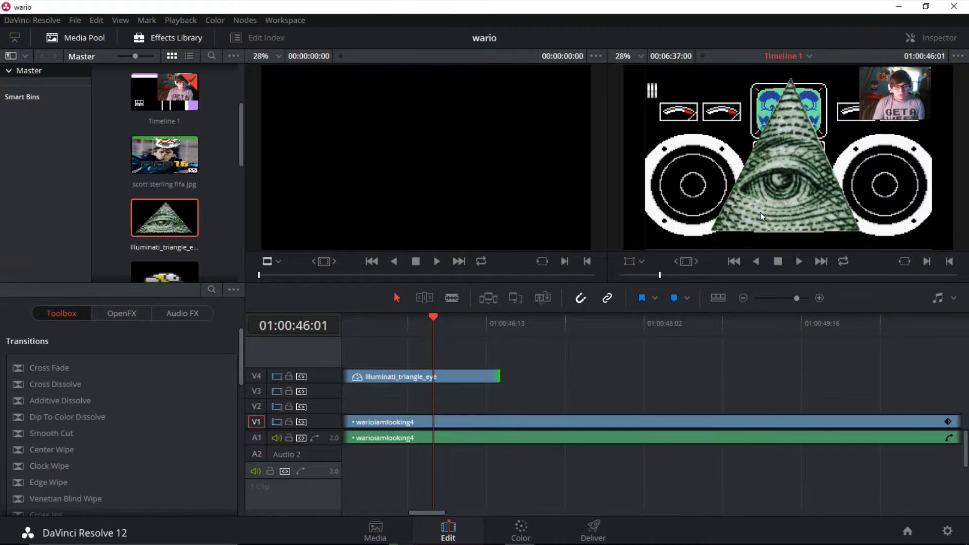
{"action": "left_click", "coordinate": [161, 39]}
{"action": "left_click", "coordinate": [135, 39]}
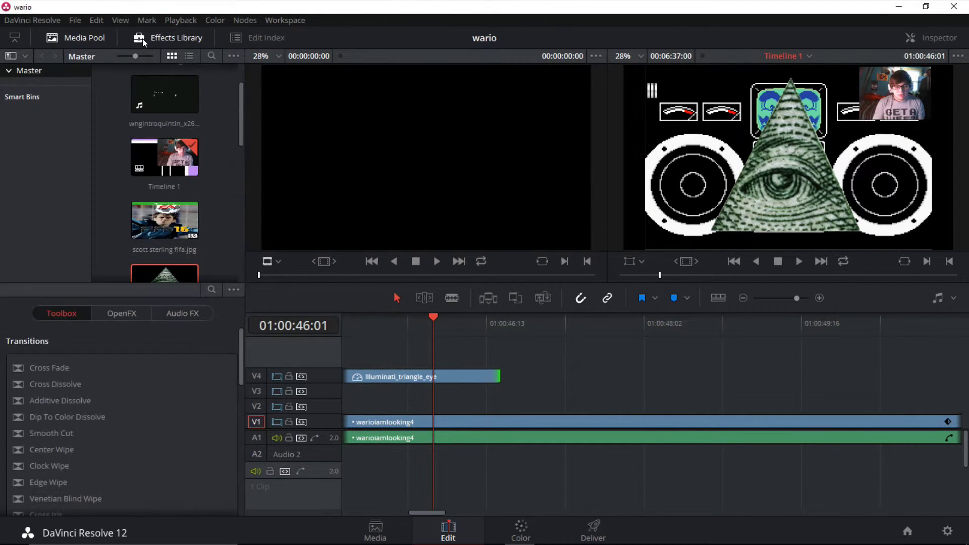
{"action": "scroll", "coordinate": [69, 358], "scroll_direction": "down", "scroll_amount": 3}
{"action": "scroll", "coordinate": [62, 356], "scroll_direction": "up", "scroll_amount": 2}
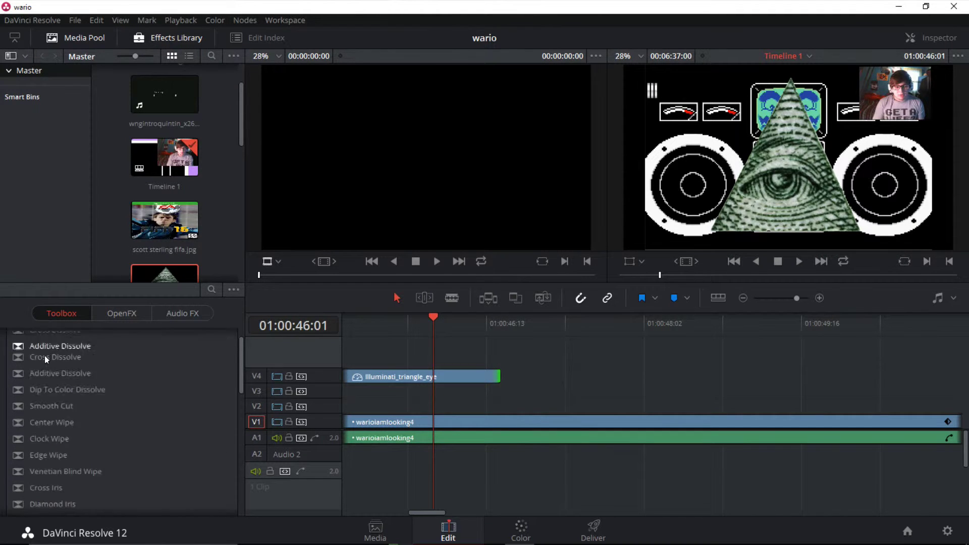
{"action": "scroll", "coordinate": [44, 371], "scroll_direction": "down", "scroll_amount": 1}
{"action": "scroll", "coordinate": [45, 372], "scroll_direction": "up", "scroll_amount": 1}
{"action": "scroll", "coordinate": [65, 390], "scroll_direction": "down", "scroll_amount": 5}
{"action": "scroll", "coordinate": [76, 390], "scroll_direction": "down", "scroll_amount": 1}
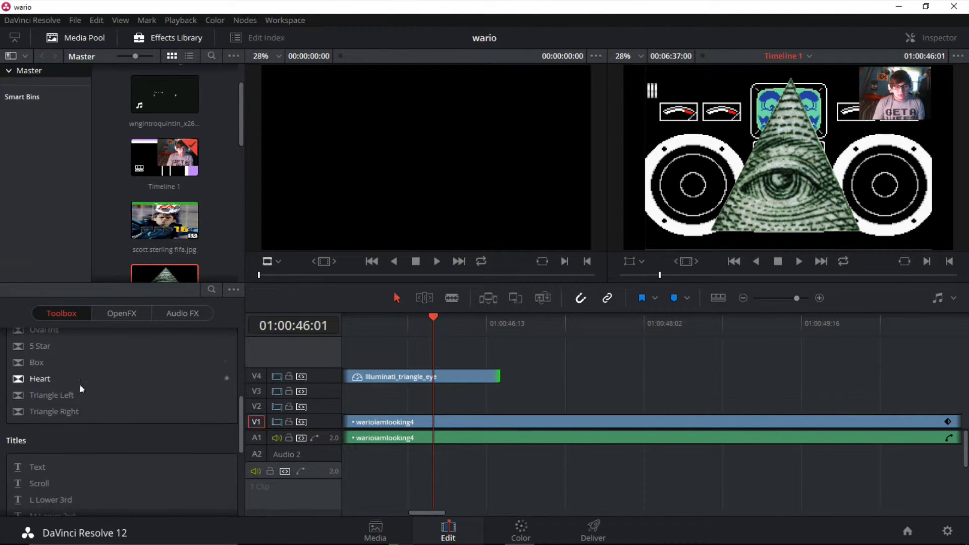
{"action": "scroll", "coordinate": [83, 386], "scroll_direction": "down", "scroll_amount": 4}
{"action": "scroll", "coordinate": [86, 391], "scroll_direction": "down", "scroll_amount": 3}
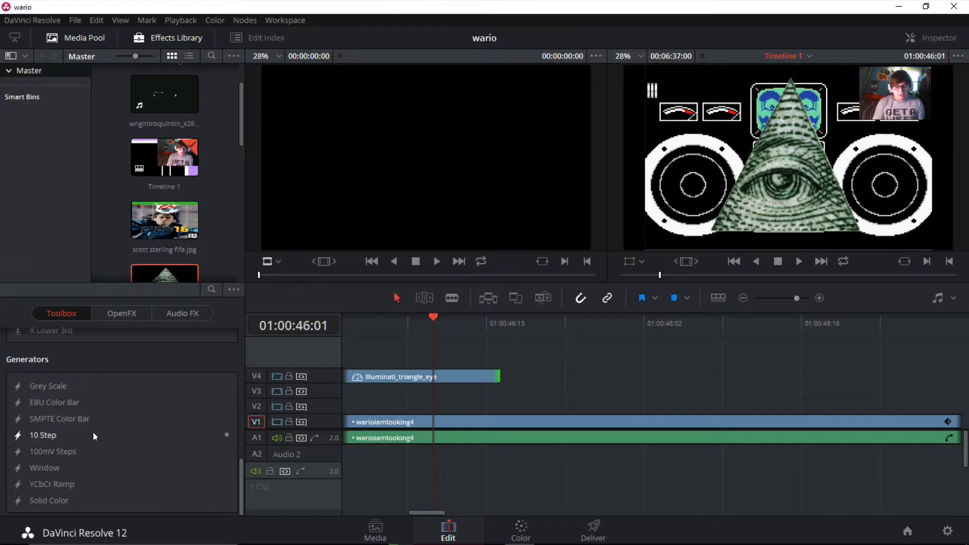
{"action": "scroll", "coordinate": [83, 403], "scroll_direction": "up", "scroll_amount": 3}
{"action": "scroll", "coordinate": [81, 390], "scroll_direction": "up", "scroll_amount": 5}
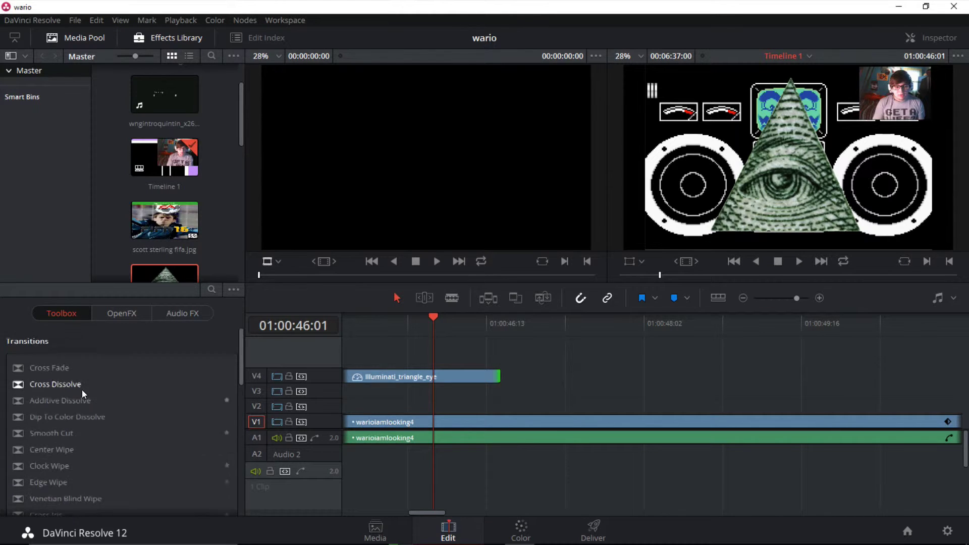
{"action": "scroll", "coordinate": [80, 388], "scroll_direction": "up", "scroll_amount": 1}
{"action": "left_click", "coordinate": [115, 310]}
{"action": "left_click", "coordinate": [176, 309]}
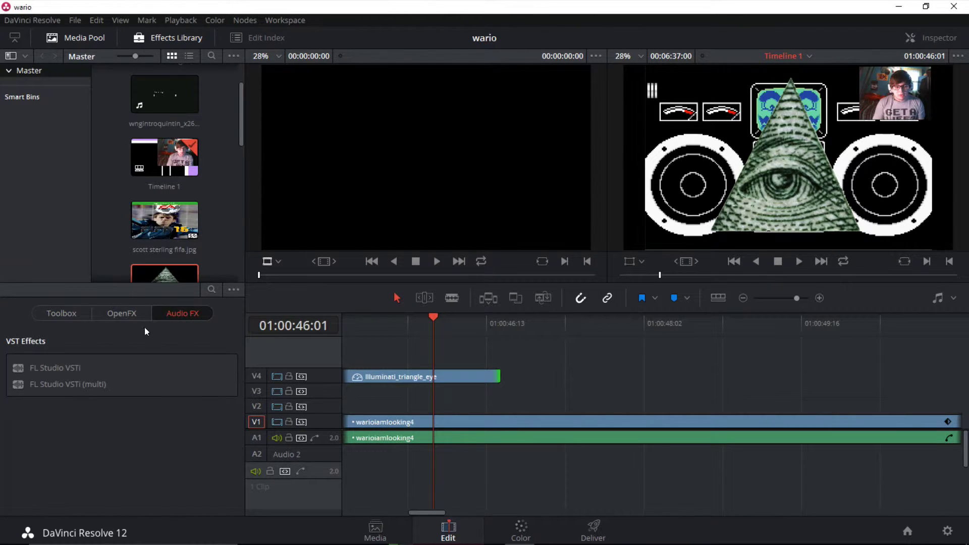
{"action": "left_click", "coordinate": [62, 313]}
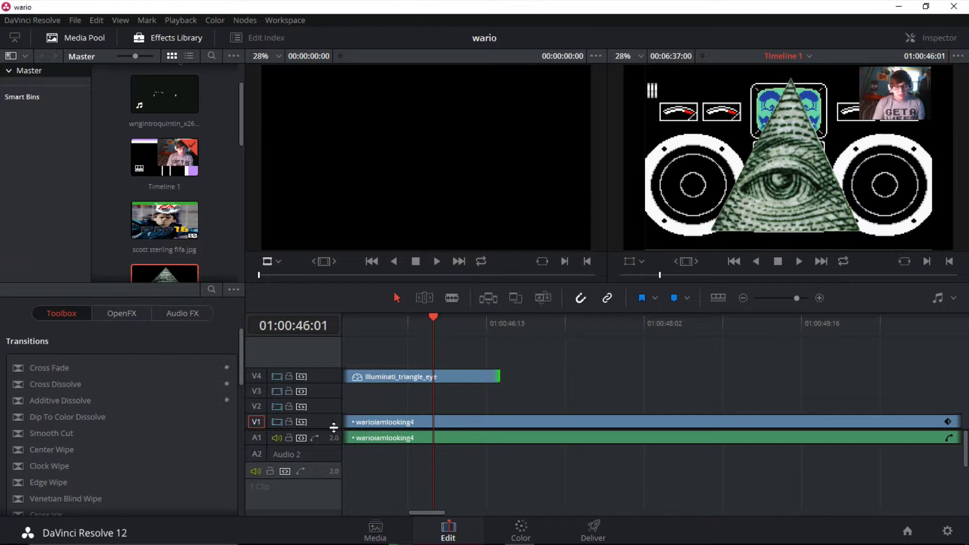
{"action": "left_click", "coordinate": [519, 530]}
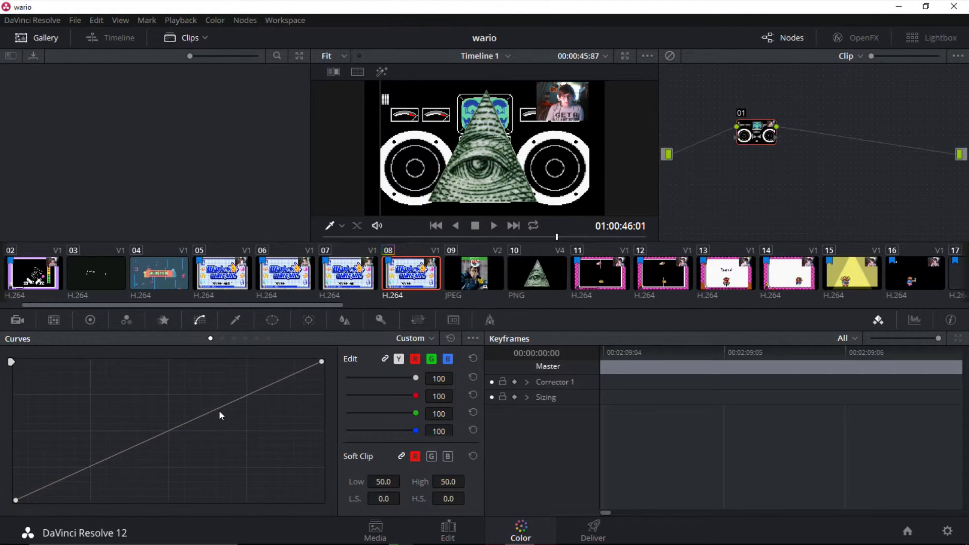
- Add a midtone control point on the Curves graph, then switch to the Deliver page
{"action": "mouse_move", "coordinate": [219, 411]}
{"action": "left_mouse_down"}
{"action": "mouse_move", "coordinate": [180, 375]}
{"action": "mouse_move", "coordinate": [254, 423]}
{"action": "mouse_move", "coordinate": [244, 407]}
{"action": "left_mouse_up"}
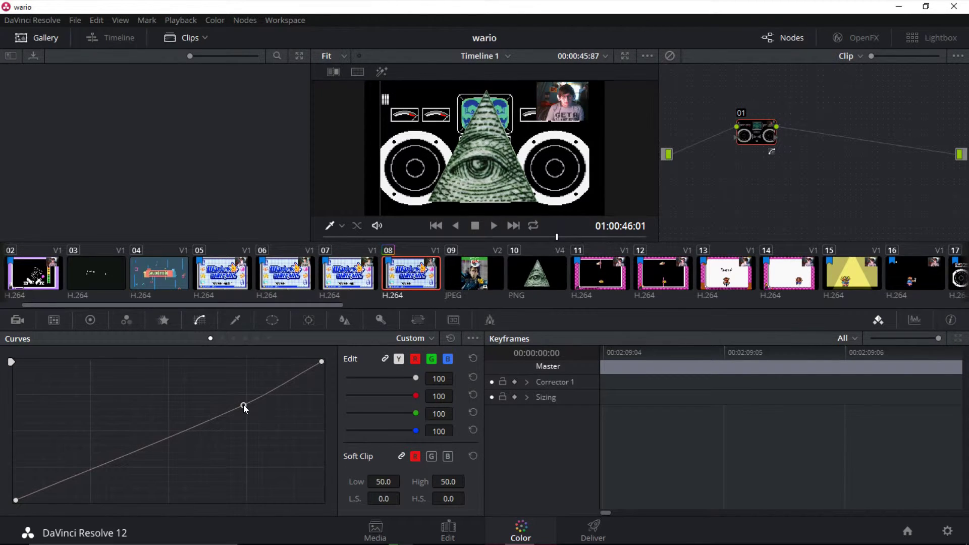
{"action": "left_click", "coordinate": [587, 536]}
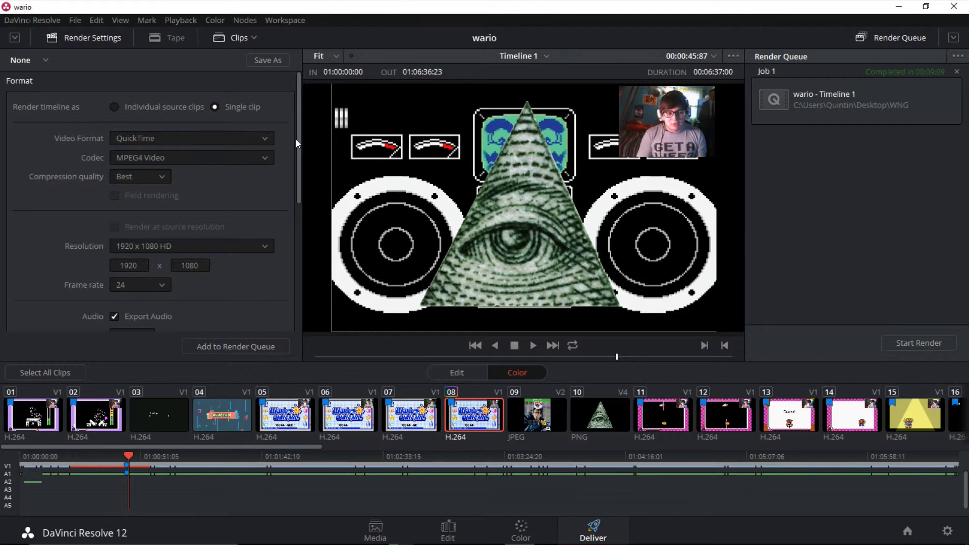
{"action": "scroll", "coordinate": [296, 140], "scroll_direction": "down", "scroll_amount": 2}
{"action": "scroll", "coordinate": [299, 158], "scroll_direction": "up", "scroll_amount": 2}
{"action": "mouse_move", "coordinate": [297, 116]}
{"action": "left_mouse_down"}
{"action": "mouse_move", "coordinate": [286, 196]}
{"action": "mouse_move", "coordinate": [306, 110]}
{"action": "left_mouse_up"}
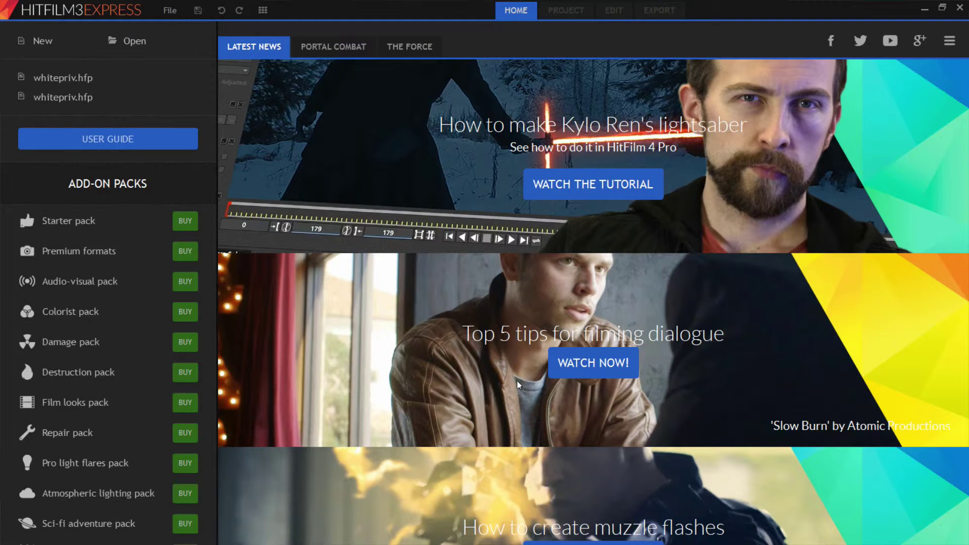
- Create a new HitFilm project, glance at the Effects list, and open the Import dialog
{"action": "left_click", "coordinate": [44, 43]}
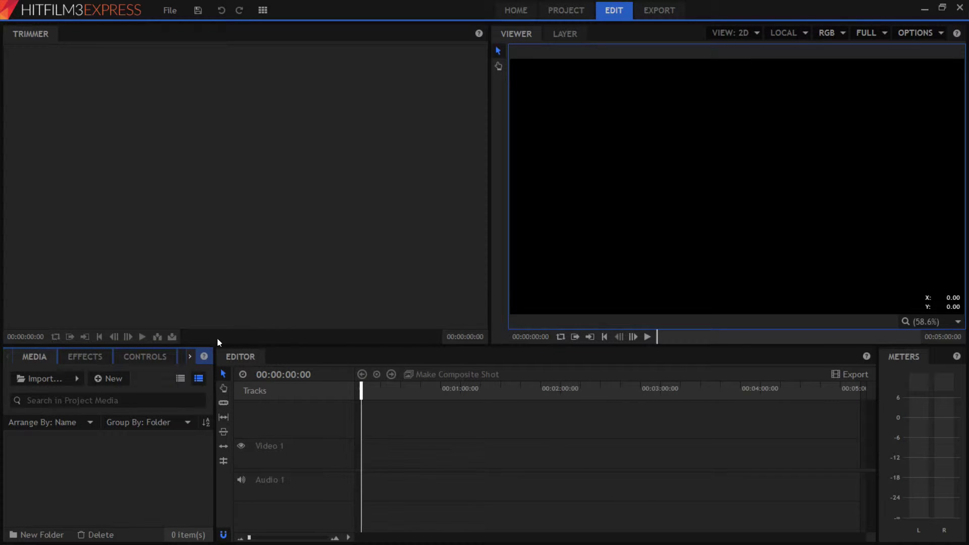
{"action": "left_click", "coordinate": [85, 356]}
{"action": "left_click", "coordinate": [31, 356]}
{"action": "left_click", "coordinate": [39, 381]}
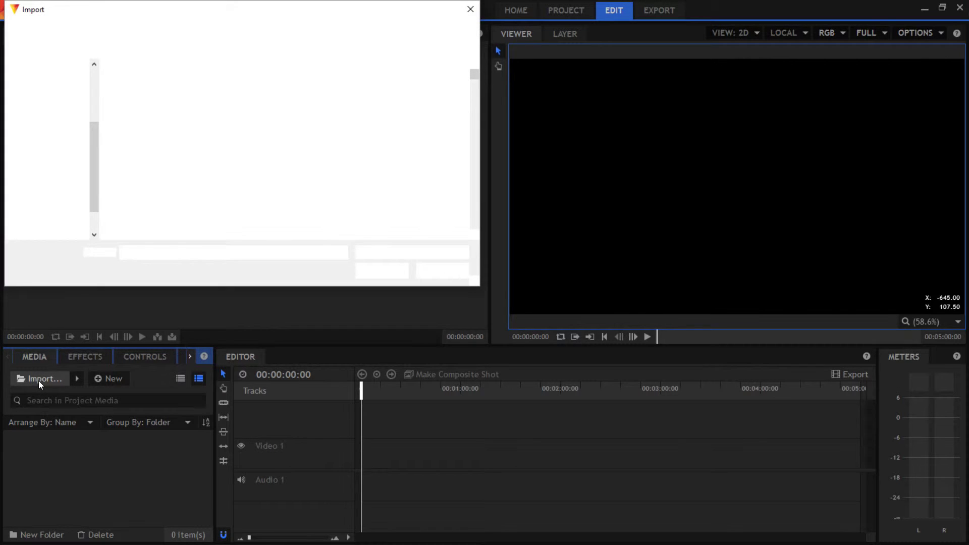
{"action": "left_click", "coordinate": [295, 109]}
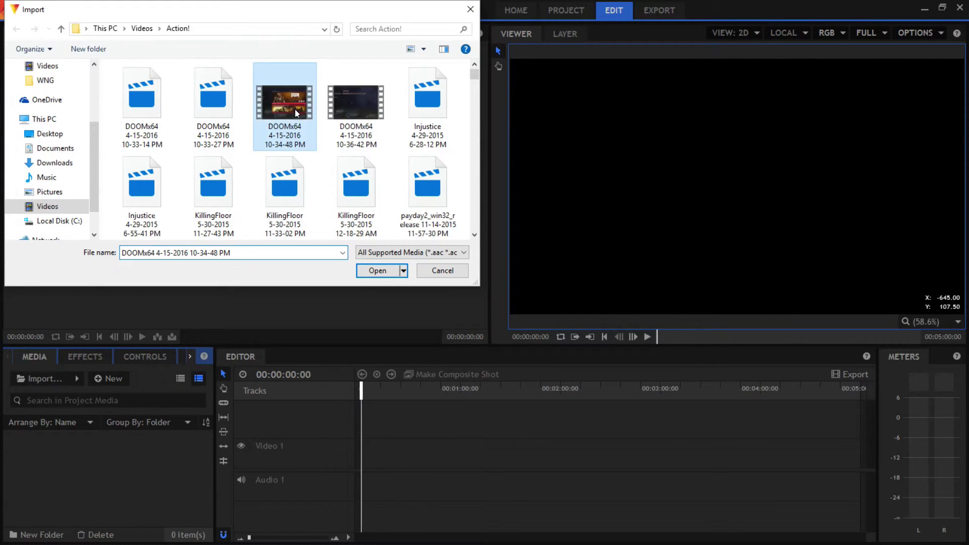
{"action": "left_click", "coordinate": [343, 101]}
{"action": "left_click", "coordinate": [428, 106]}
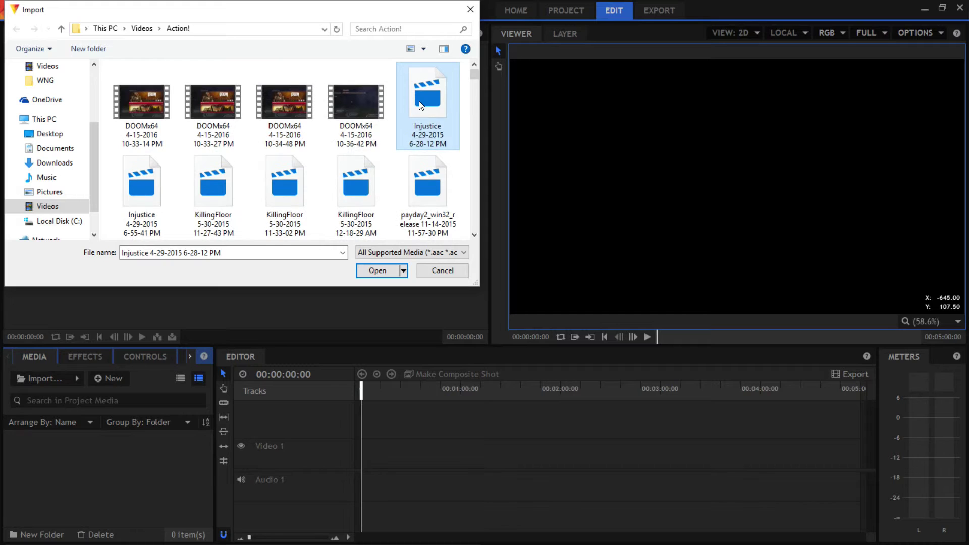
{"action": "scroll", "coordinate": [348, 174], "scroll_direction": "down", "scroll_amount": 2}
{"action": "left_click", "coordinate": [168, 145]}
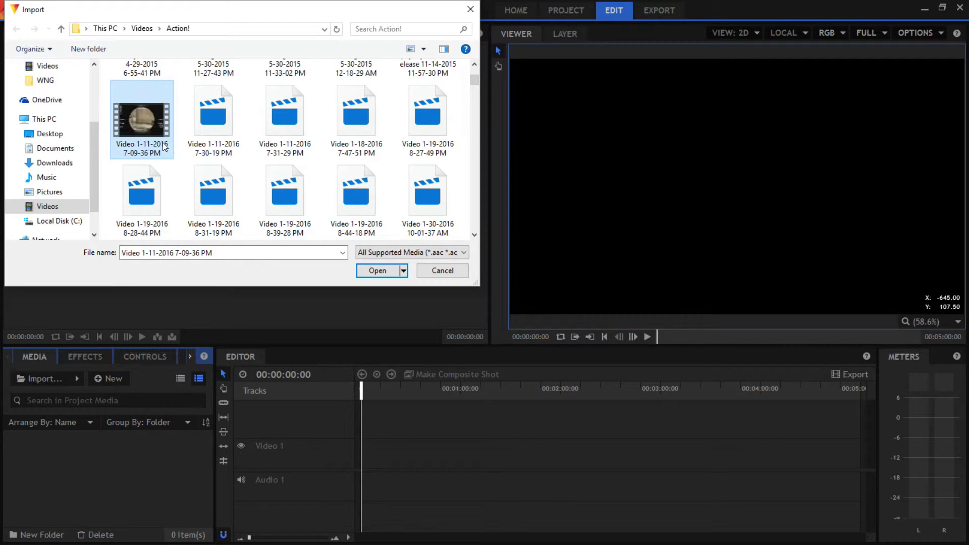
{"action": "left_click", "coordinate": [360, 268]}
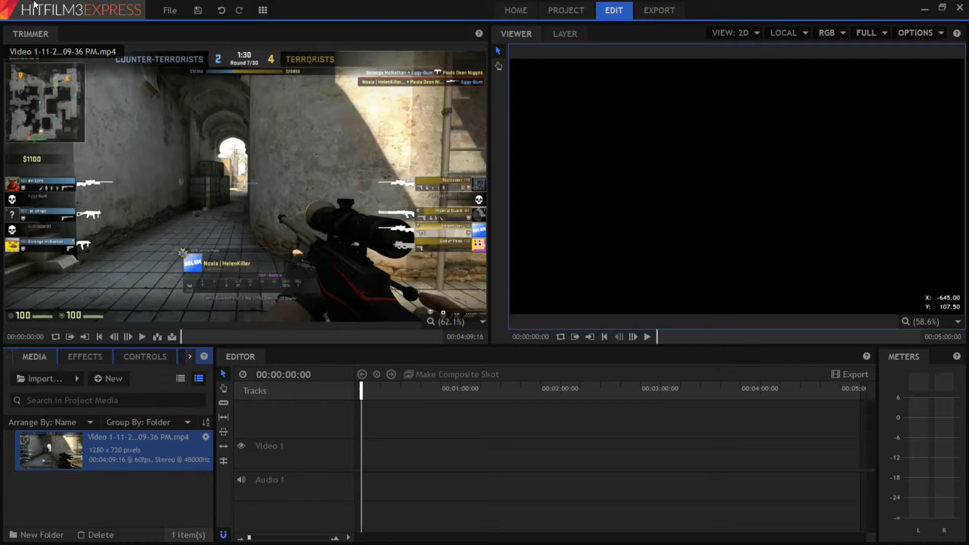
- Place the gameplay clip on the timeline, scrub toward one minute, and view the 1280x720 60 fps settings
{"action": "left_click_drag", "start_coordinate": [76, 452], "coordinate": [356, 460]}
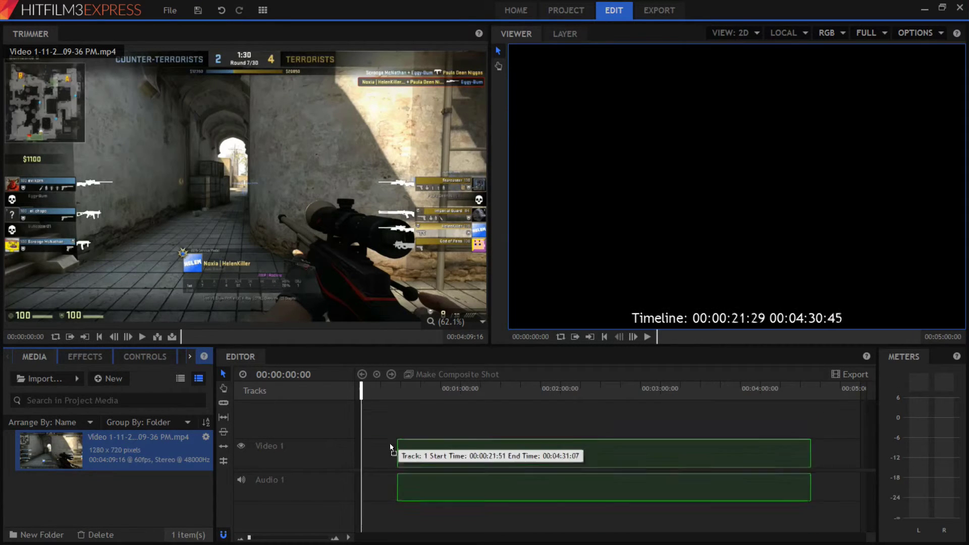
{"action": "left_click", "coordinate": [382, 389]}
{"action": "left_click", "coordinate": [425, 389]}
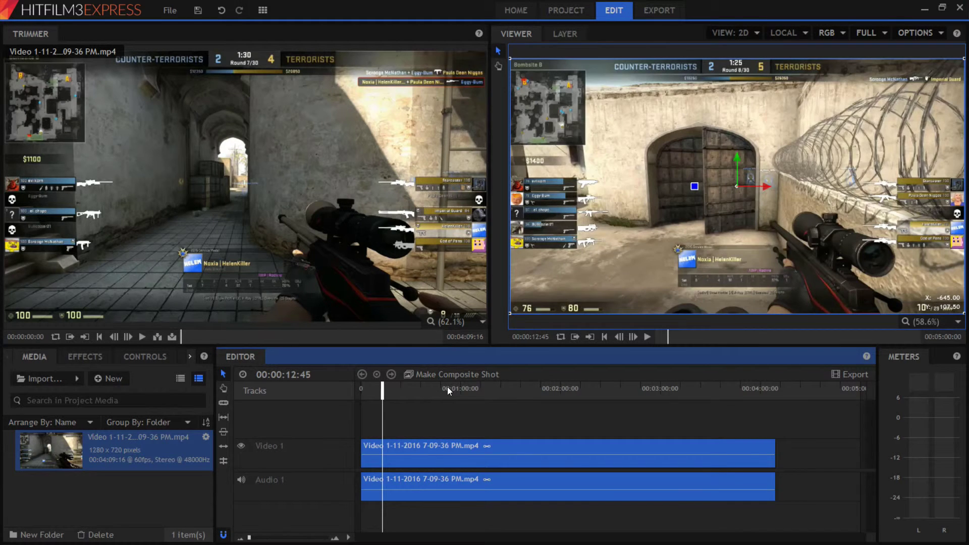
{"action": "left_click", "coordinate": [449, 388]}
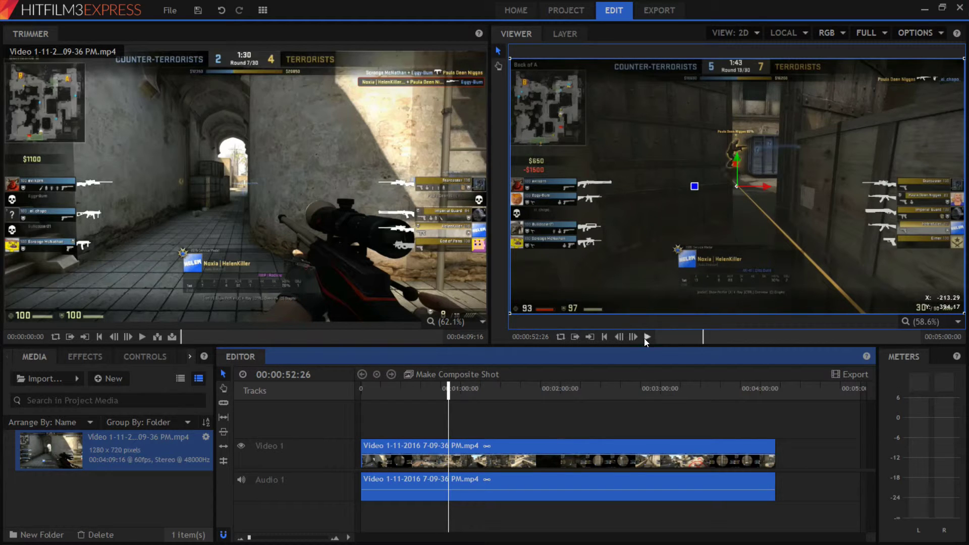
{"action": "left_click", "coordinate": [515, 10]}
- Revisit the project settings from Home, then return to the Edit workspace
{"action": "left_click", "coordinate": [565, 14]}
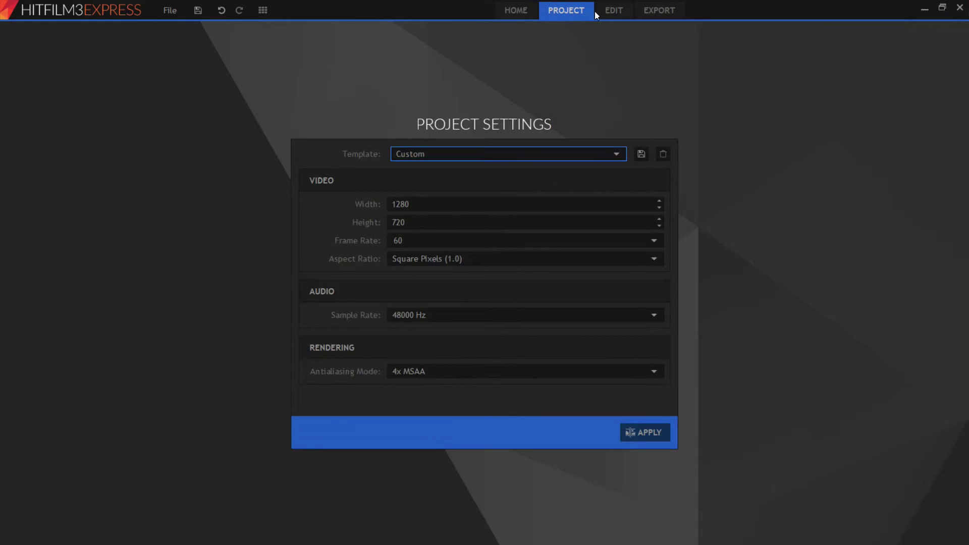
{"action": "left_click", "coordinate": [520, 11]}
{"action": "scroll", "coordinate": [518, 188], "scroll_direction": "down", "scroll_amount": 3}
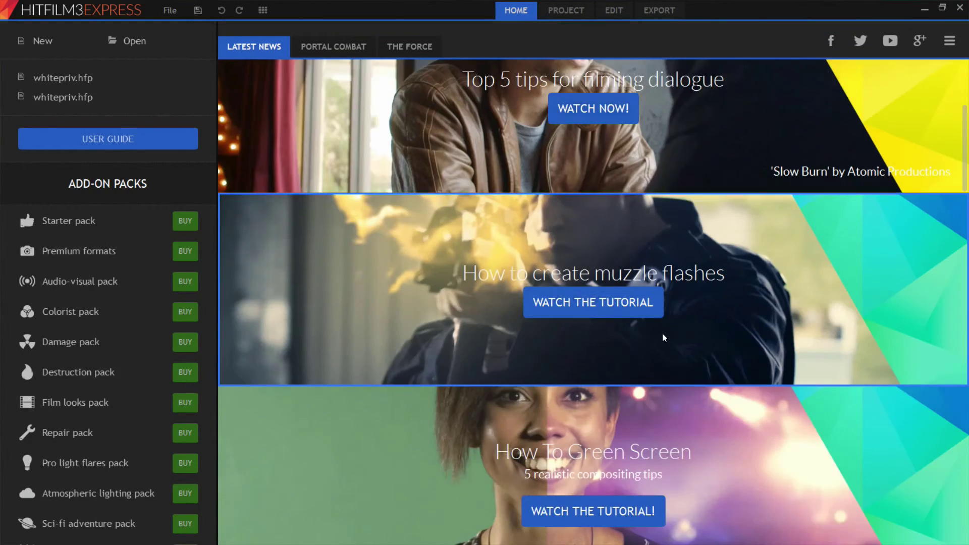
{"action": "scroll", "coordinate": [662, 334], "scroll_direction": "down", "scroll_amount": 4}
{"action": "scroll", "coordinate": [630, 442], "scroll_direction": "down", "scroll_amount": 3}
{"action": "scroll", "coordinate": [575, 208], "scroll_direction": "up", "scroll_amount": 6}
{"action": "scroll", "coordinate": [499, 201], "scroll_direction": "up", "scroll_amount": 3}
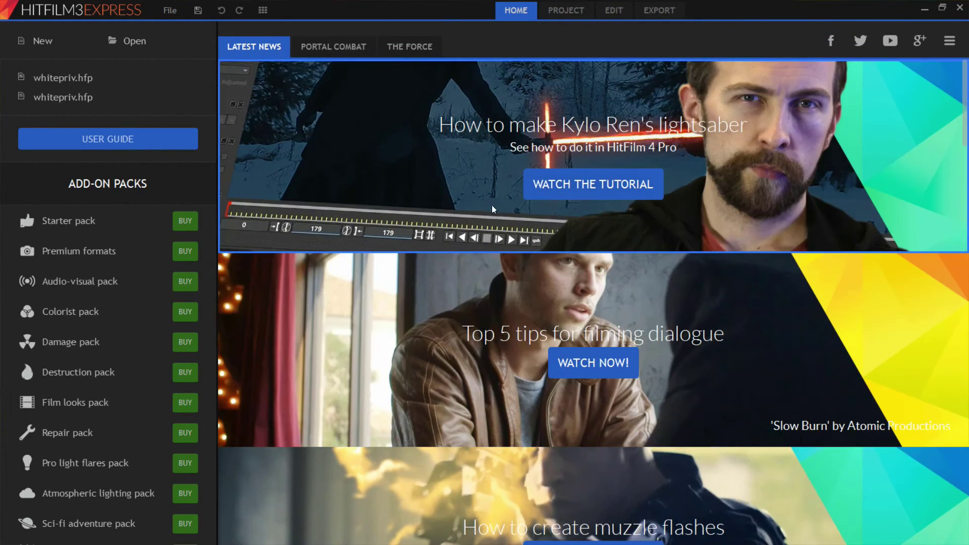
{"action": "left_click", "coordinate": [555, 10]}
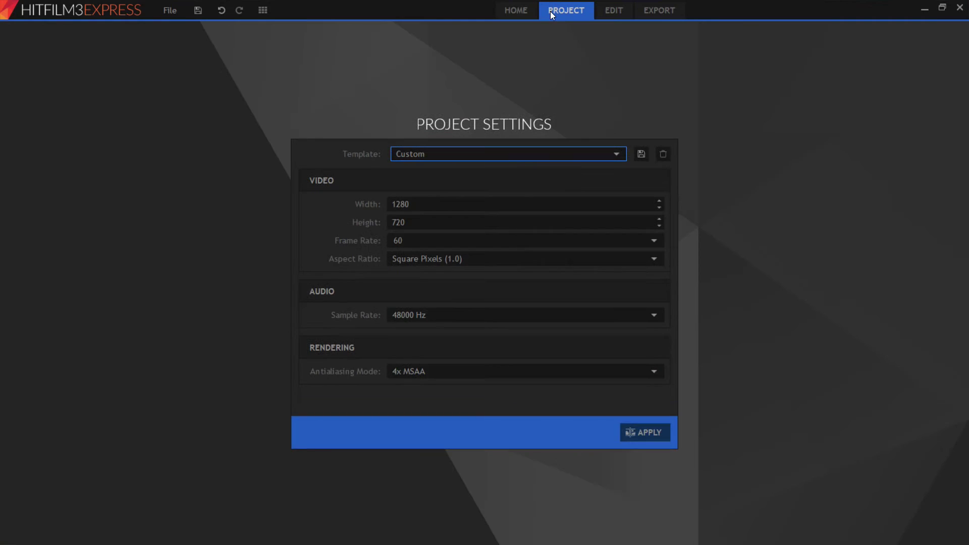
{"action": "left_click", "coordinate": [605, 9]}
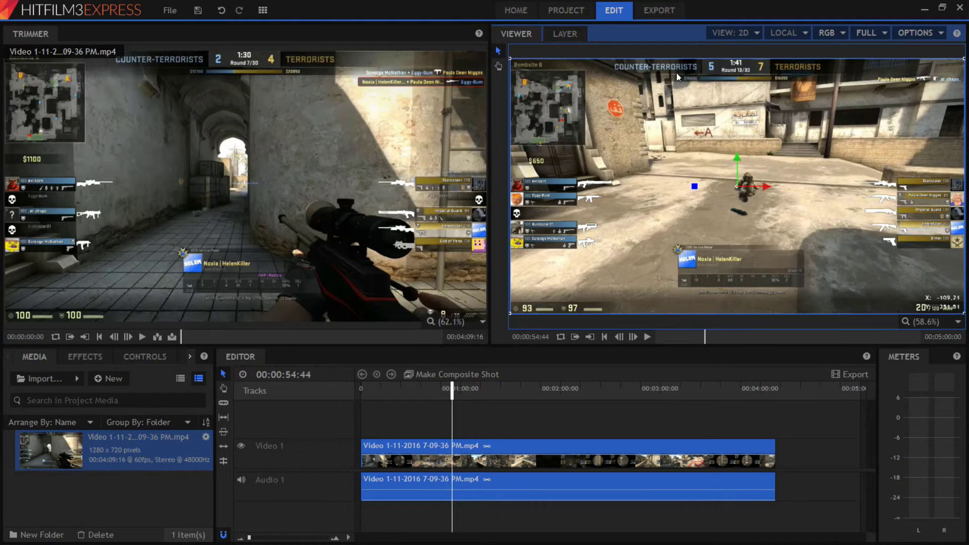
- Browse Effects and clip Controls, dismiss the audio clip menu, and preview around two minutes
{"action": "left_click", "coordinate": [85, 356]}
{"action": "scroll", "coordinate": [114, 435], "scroll_direction": "down", "scroll_amount": 5}
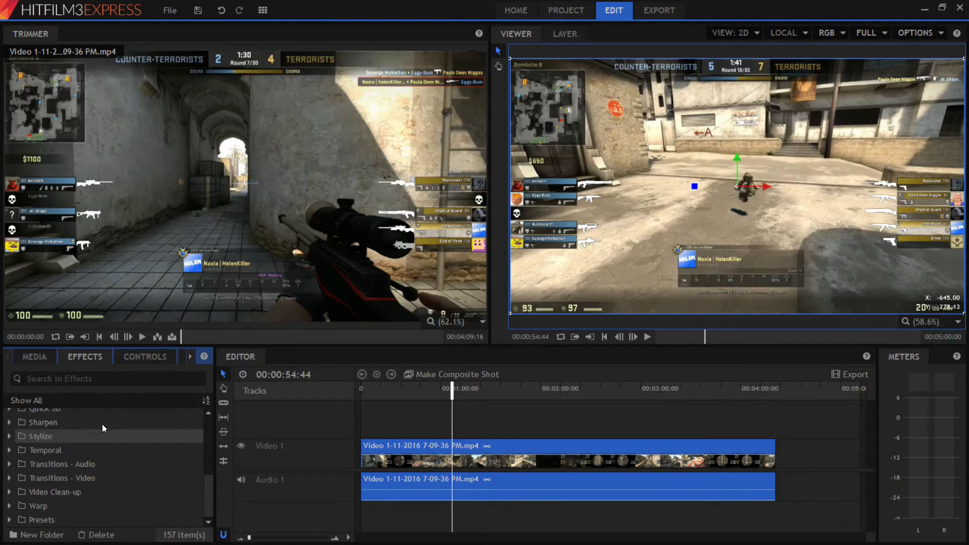
{"action": "scroll", "coordinate": [102, 424], "scroll_direction": "up", "scroll_amount": 5}
{"action": "left_click", "coordinate": [134, 354]}
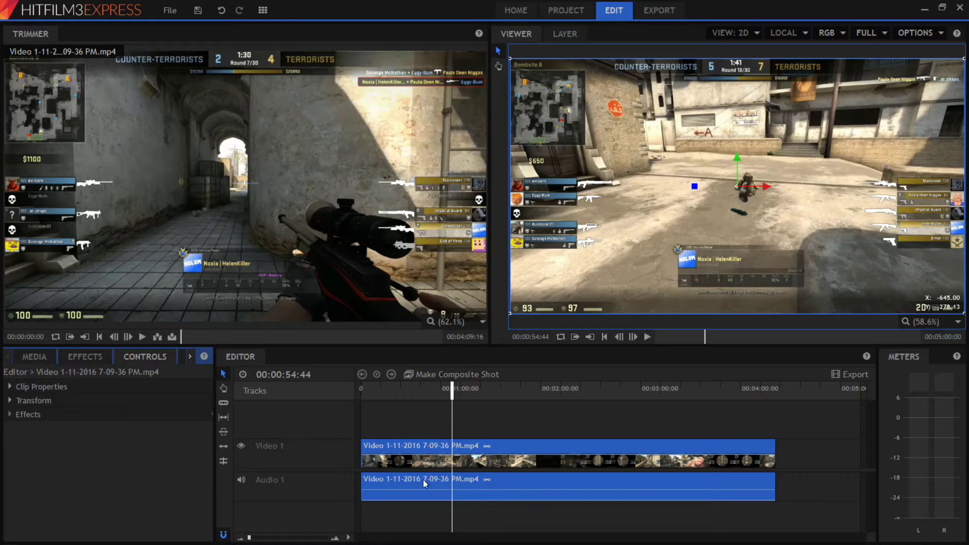
{"action": "right_click", "coordinate": [427, 452]}
{"action": "key", "text": "Escape"}
{"action": "left_click", "coordinate": [570, 431]}
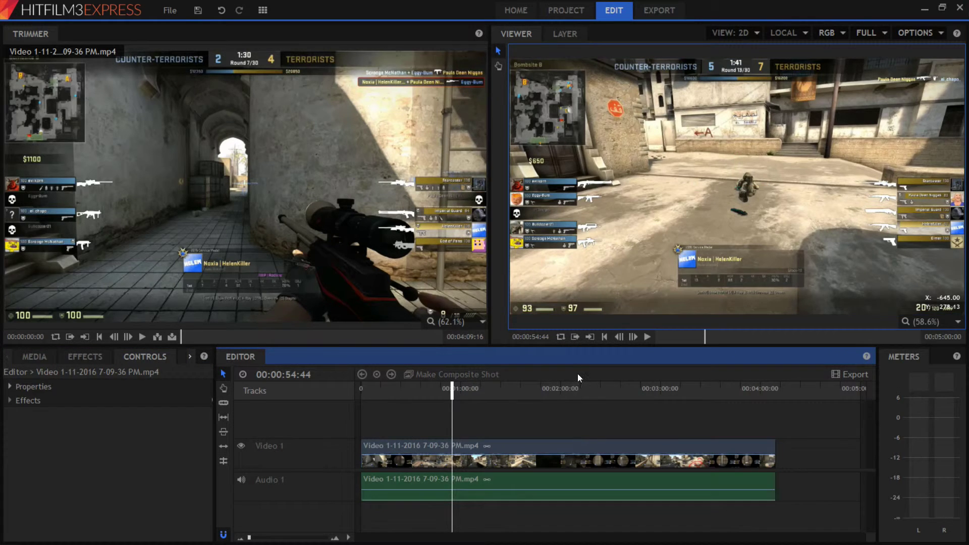
{"action": "left_click", "coordinate": [577, 388]}
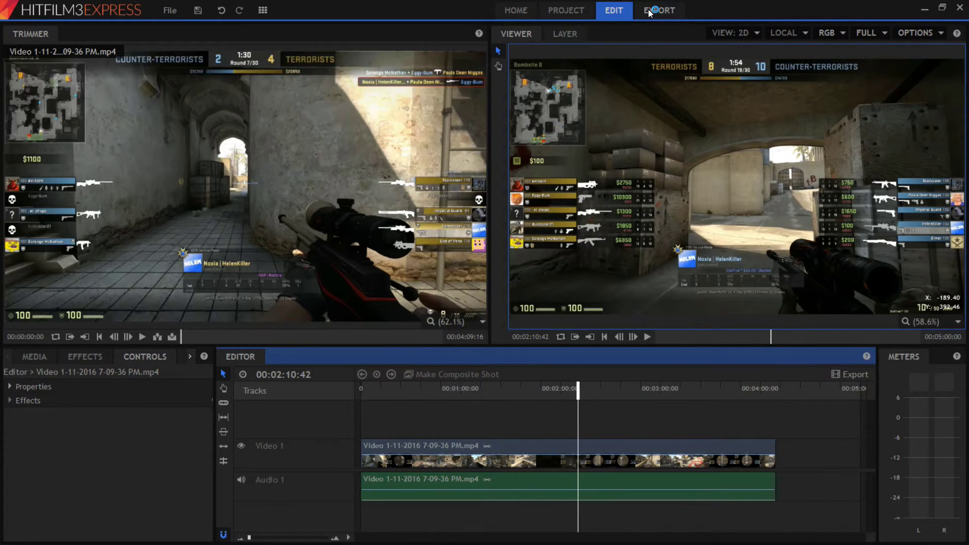
{"action": "left_click", "coordinate": [641, 10]}
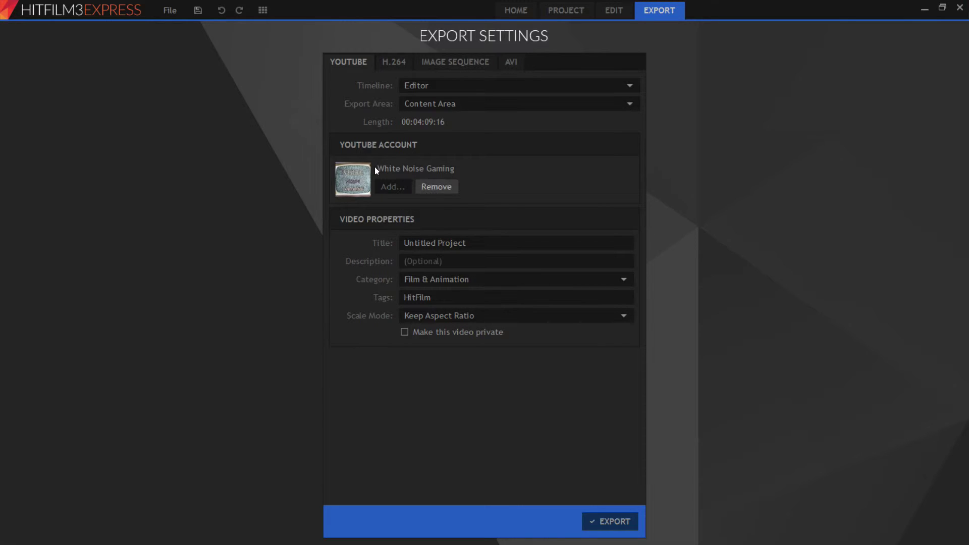
- Review the H.264 export options, then close HitFilm, discarding the unsaved project
{"action": "left_click", "coordinate": [396, 62]}
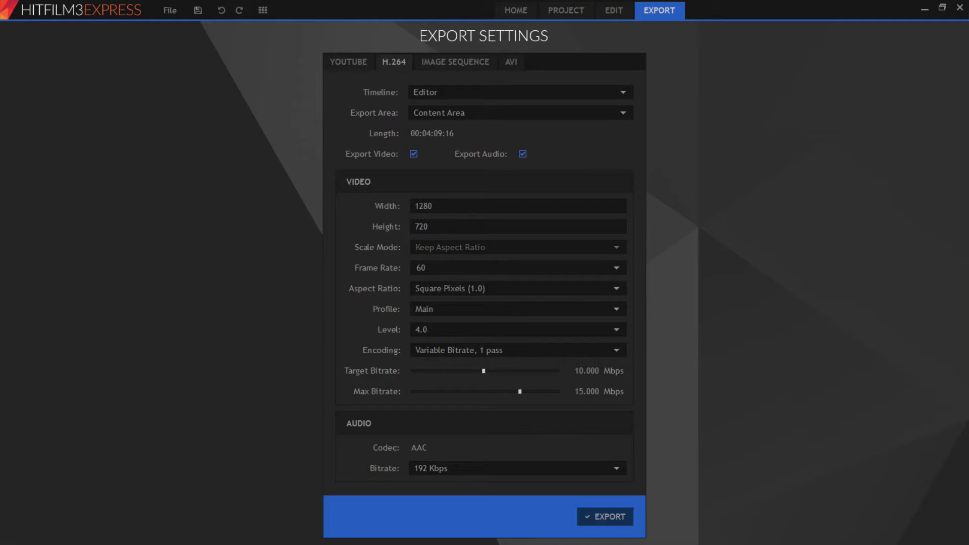
{"action": "left_click", "coordinate": [955, 8]}
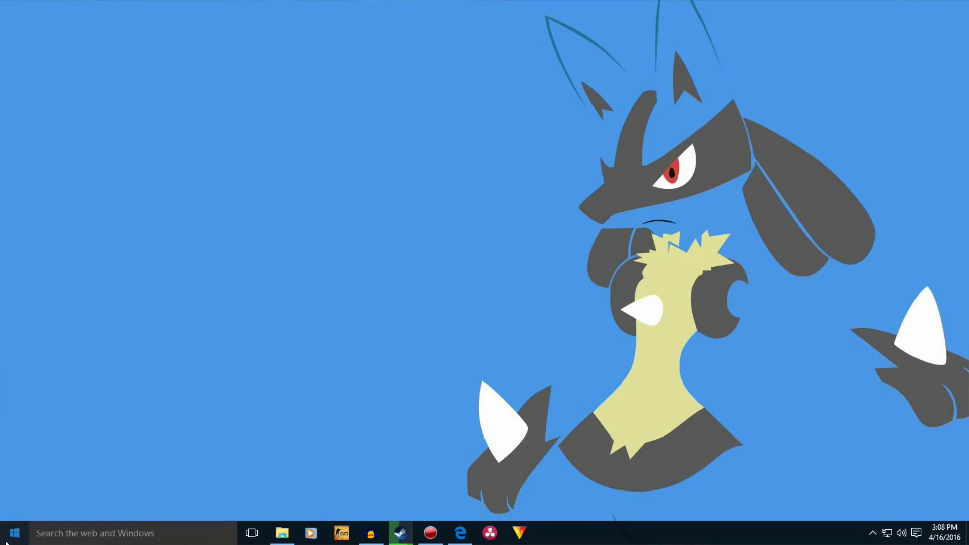
- Launch Movie Maker by searching 'windows movie' from the Start menu
{"action": "left_click", "coordinate": [16, 532]}
{"action": "type", "text": "window"}
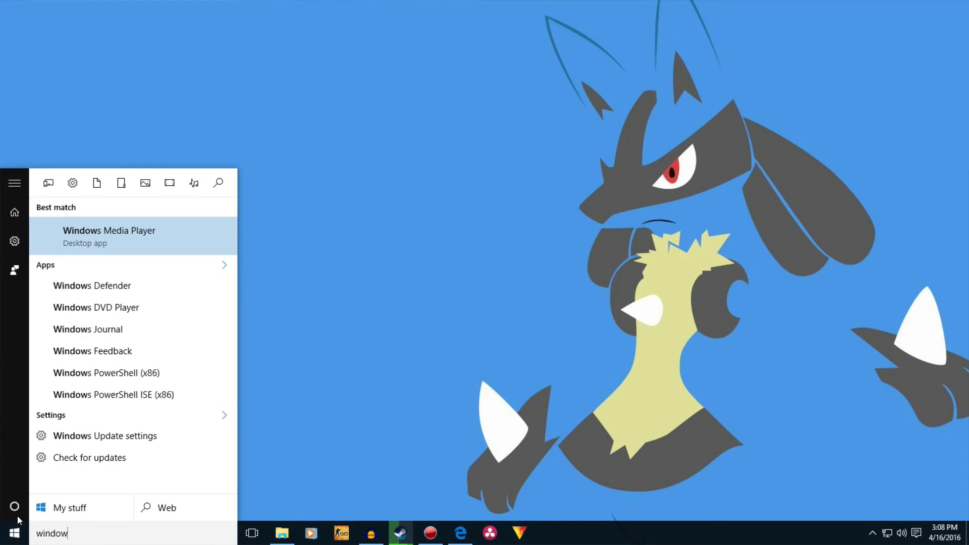
{"action": "type", "text": "s movie"}
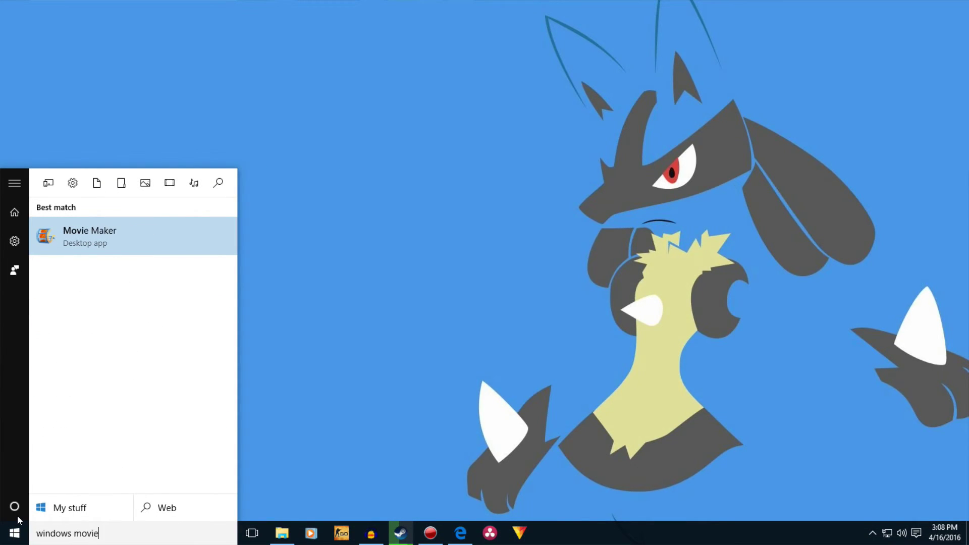
{"action": "key", "text": "Return"}
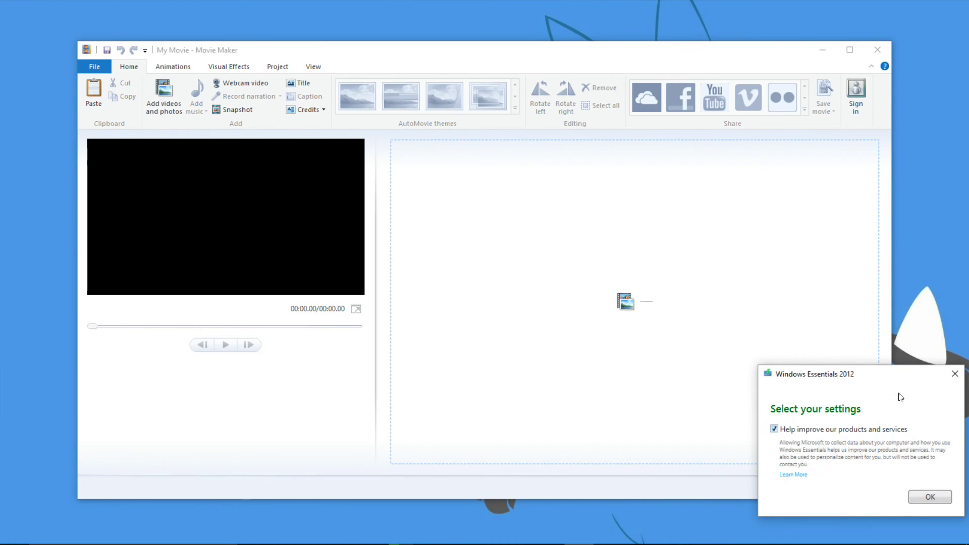
- Close the Windows Essentials 2012 'Select your settings' prompt in Movie Maker
{"action": "left_click", "coordinate": [955, 374]}
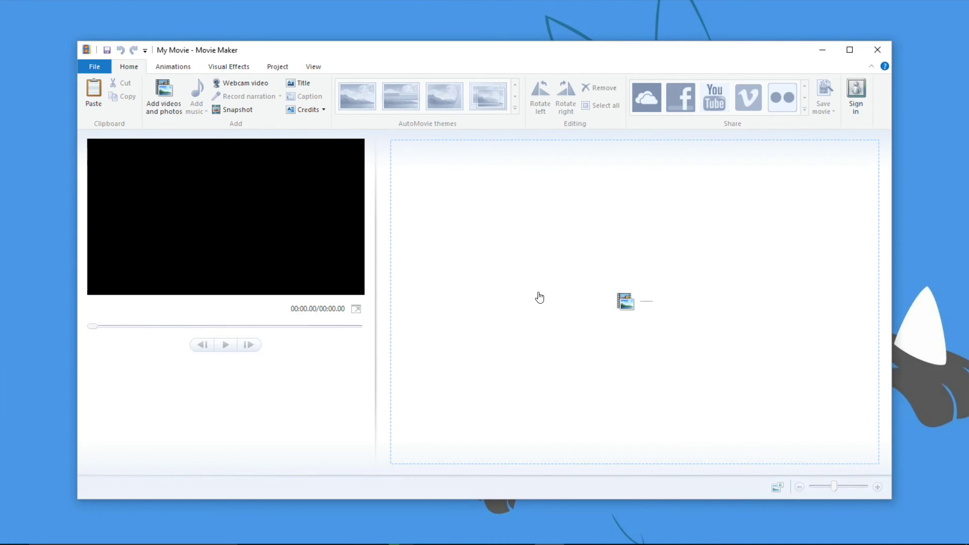